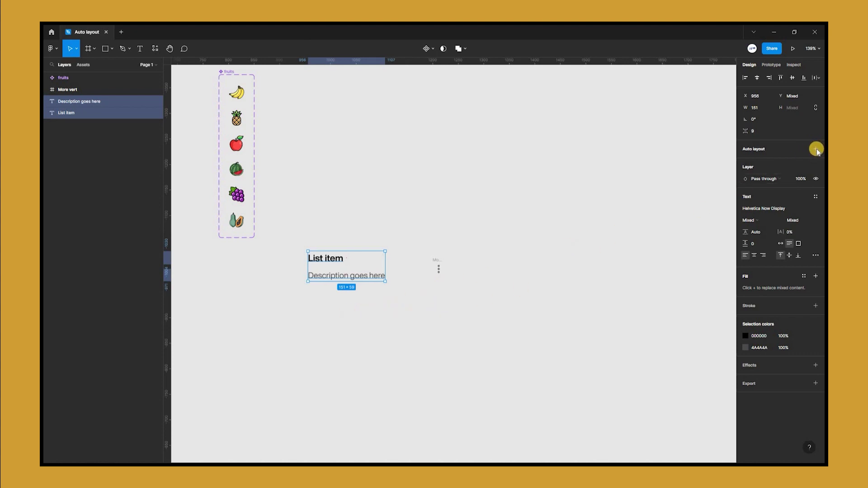
- Wrap the list item title and description texts in a vertical auto layout frame with 4 spacing between them
{"action": "key", "text": "shift+a"}
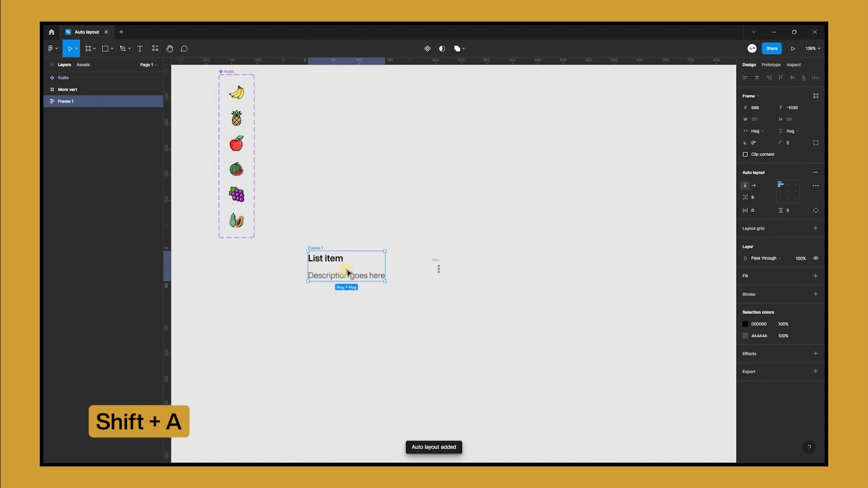
{"action": "left_click", "coordinate": [303, 269]}
{"action": "left_click", "coordinate": [345, 257]}
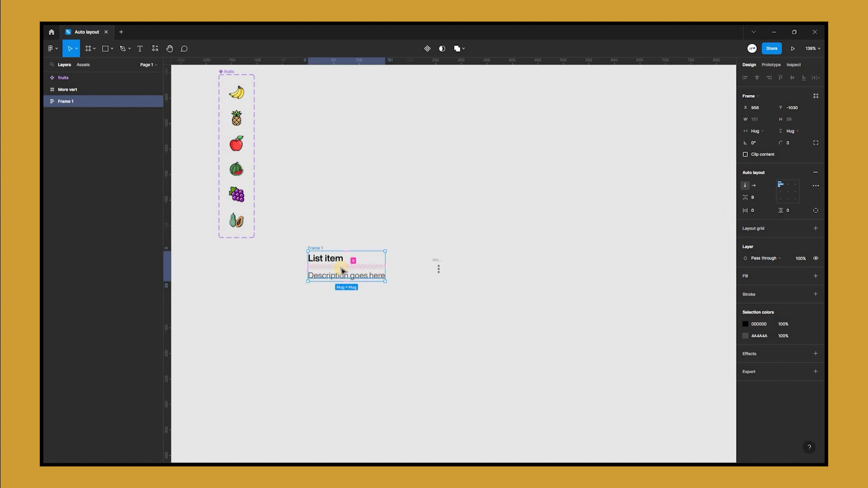
{"action": "scroll", "coordinate": [342, 271], "scroll_direction": "up", "scroll_amount": 5}
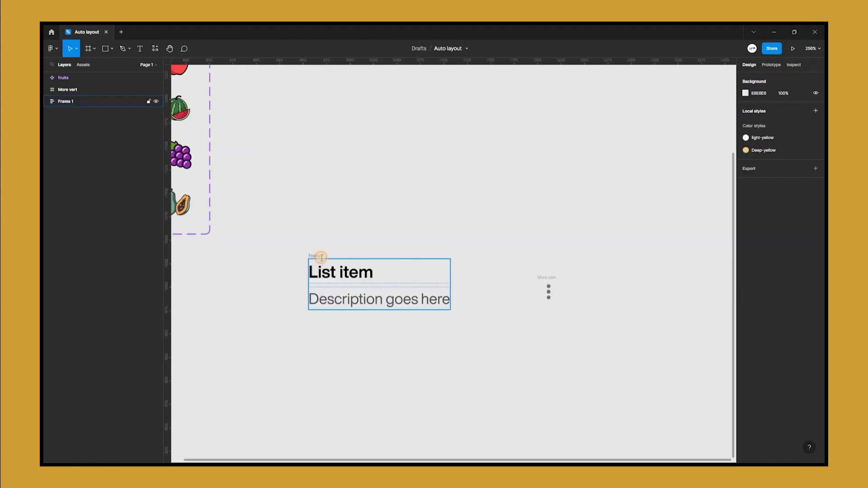
- Rename the auto layout frame around the two texts as List-description frame
{"action": "double_click", "coordinate": [318, 256]}
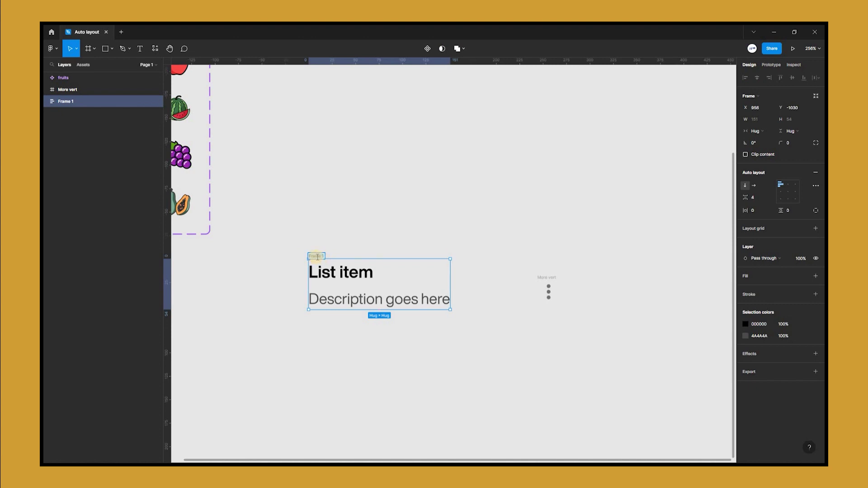
{"action": "type", "text": "List-description frame"}
{"action": "left_click", "coordinate": [333, 225]}
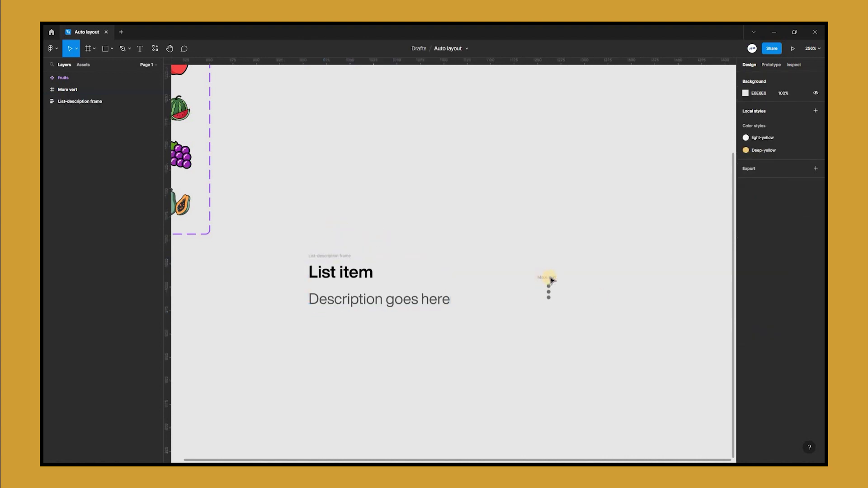
- Move the More vert icon to 40 from the List-description frame and wrap both in a horizontal auto layout
{"action": "left_click_drag", "start_coordinate": [551, 277], "coordinate": [500, 271]}
{"action": "left_click_drag", "start_coordinate": [568, 228], "coordinate": [247, 338]}
{"action": "left_click_drag", "start_coordinate": [262, 273], "coordinate": [262, 271]}
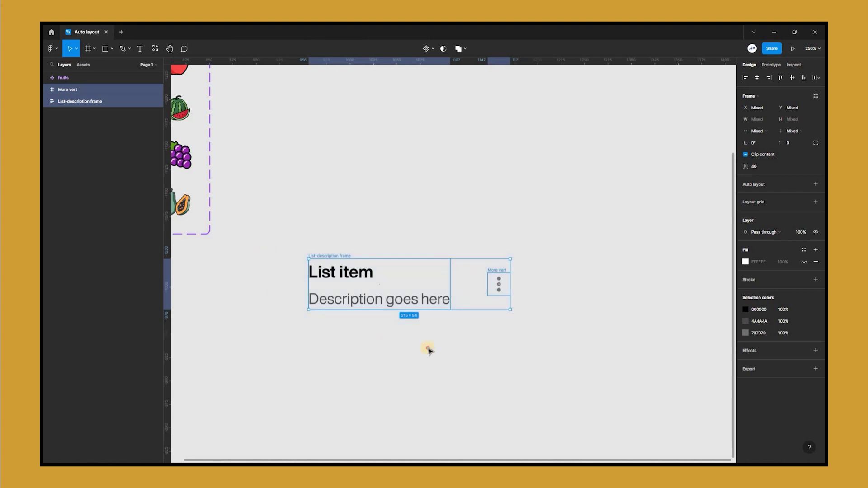
{"action": "left_click", "coordinate": [473, 349]}
{"action": "left_click_drag", "start_coordinate": [584, 332], "coordinate": [584, 330]}
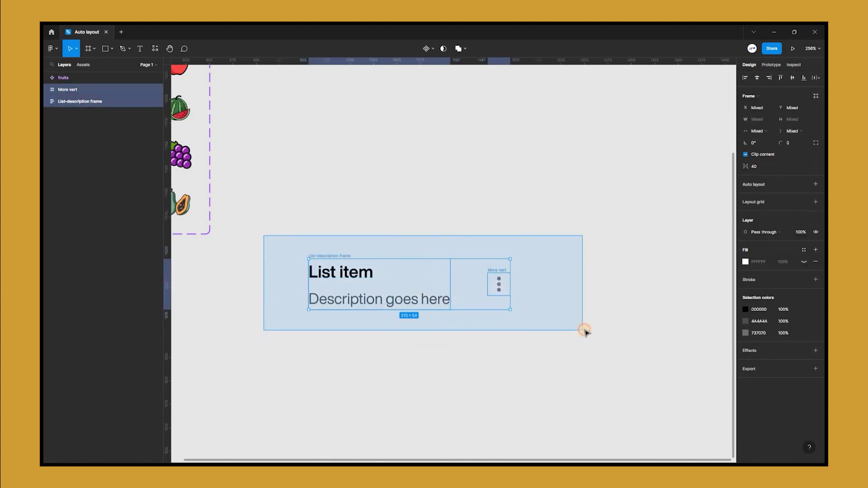
{"action": "left_click", "coordinate": [813, 185]}
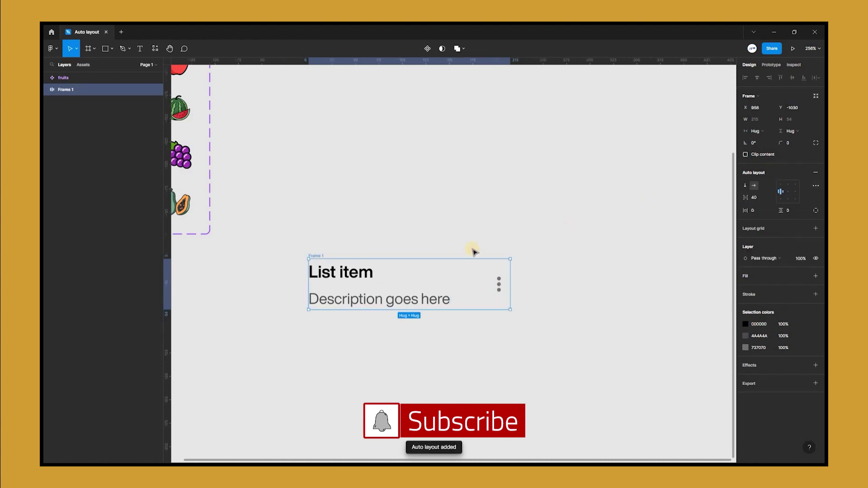
- Rename the new outer auto layout frame as List-description-icon
{"action": "double_click", "coordinate": [318, 256]}
{"action": "type", "text": "List-descprit"}
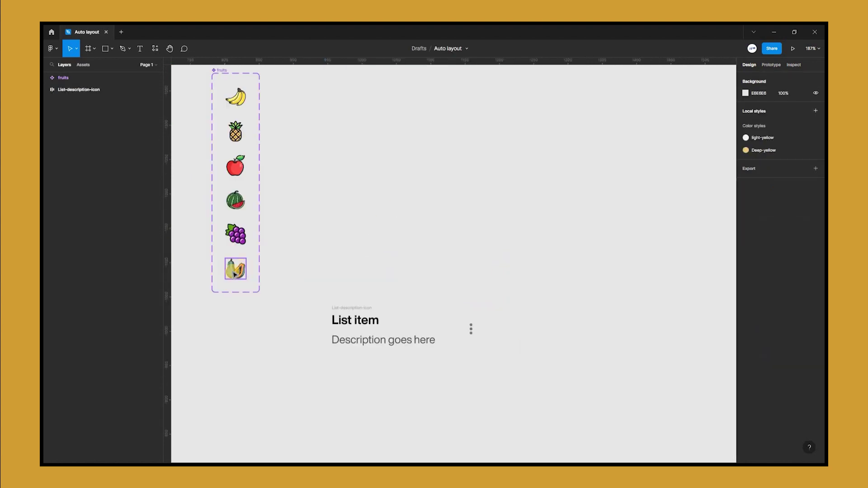
- Copy the papaya icon from the fruits component set and place the copy before the texts inside the List-description-icon frame
{"action": "right_click", "coordinate": [228, 270]}
{"action": "left_click", "coordinate": [355, 262]}
{"action": "right_click", "coordinate": [330, 250]}
{"action": "left_click", "coordinate": [345, 255]}
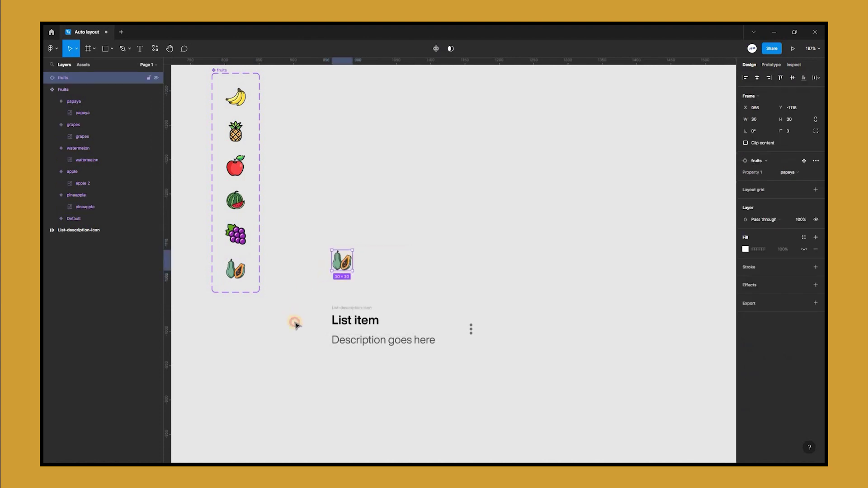
{"action": "left_click_drag", "start_coordinate": [295, 323], "coordinate": [393, 257]}
{"action": "scroll", "coordinate": [314, 335], "scroll_direction": "up", "scroll_amount": 4}
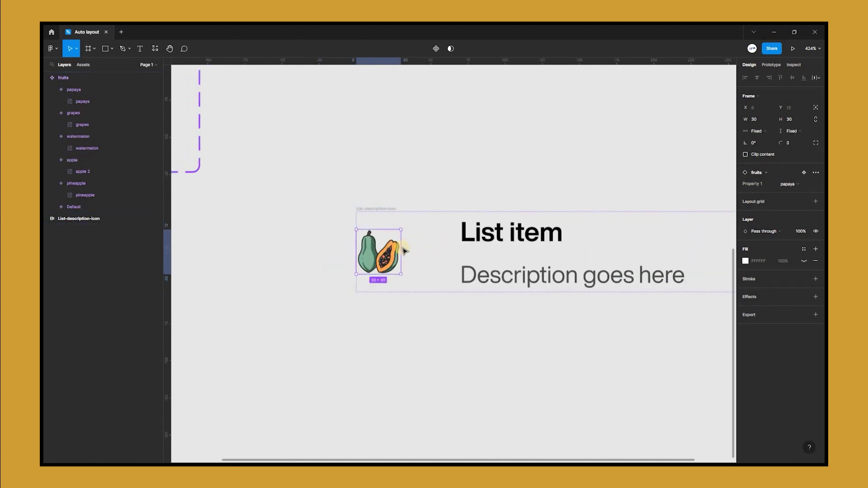
{"action": "scroll", "coordinate": [404, 250], "scroll_direction": "down", "scroll_amount": 1}
{"action": "scroll", "coordinate": [290, 266], "scroll_direction": "right", "scroll_amount": 3}
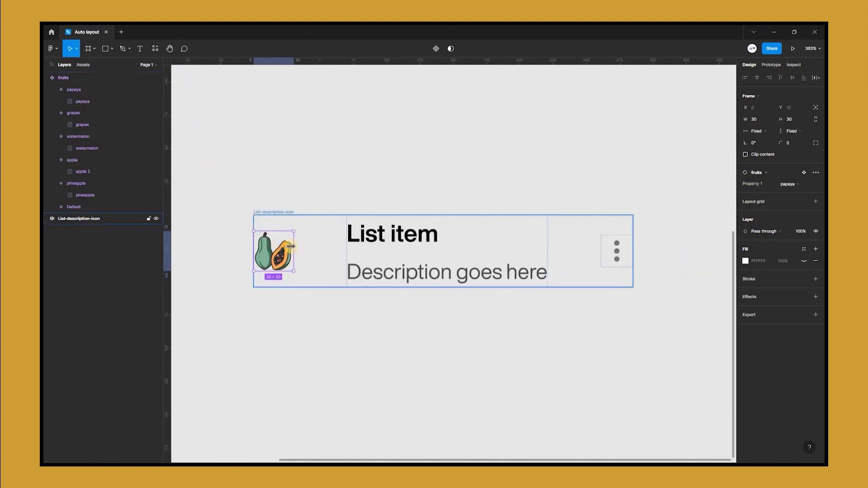
{"action": "key", "text": "Escape"}
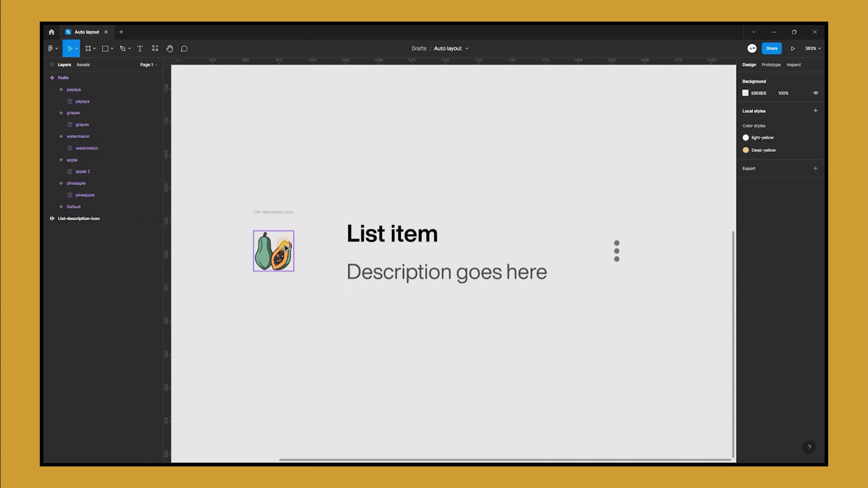
- Wrap the papaya icon in its own auto layout frame and set its spacing between items to 0
{"action": "left_click", "coordinate": [286, 247]}
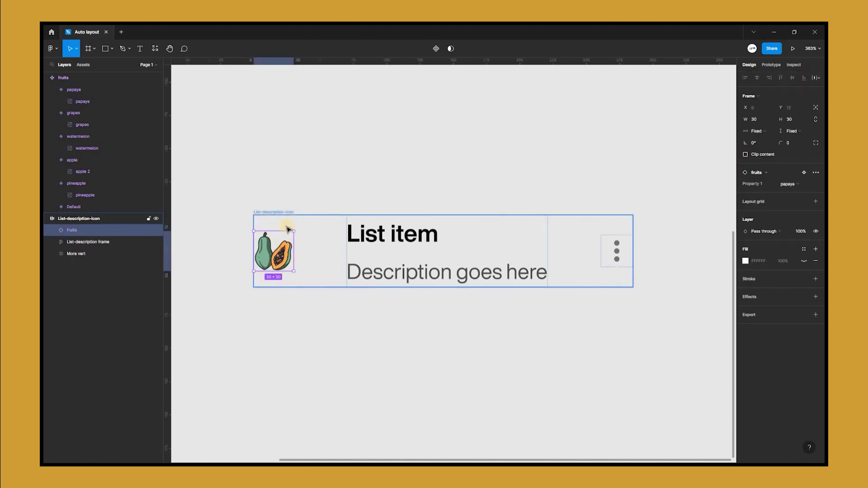
{"action": "right_click", "coordinate": [280, 256]}
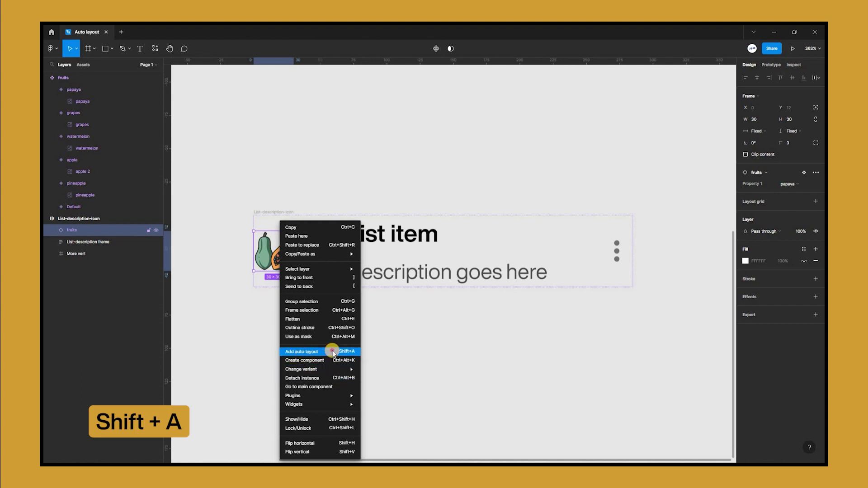
{"action": "key", "text": "shift+a"}
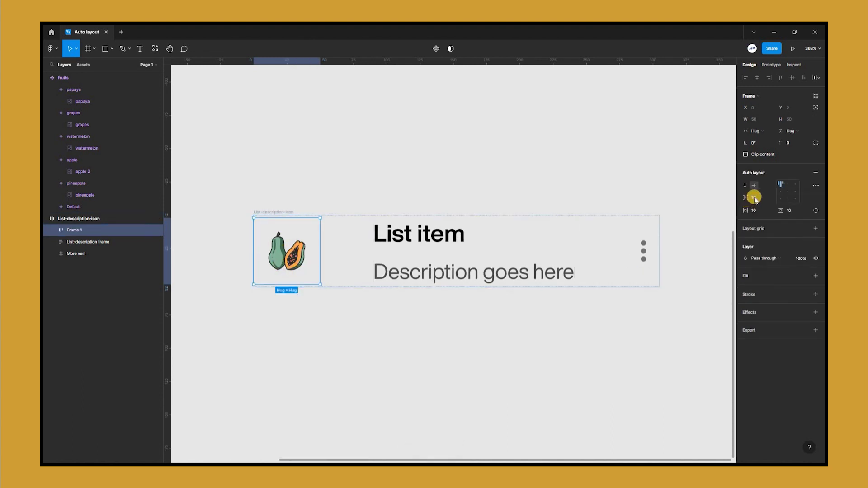
{"action": "left_click", "coordinate": [755, 198]}
{"action": "type", "text": "0"}
{"action": "key", "text": "Return"}
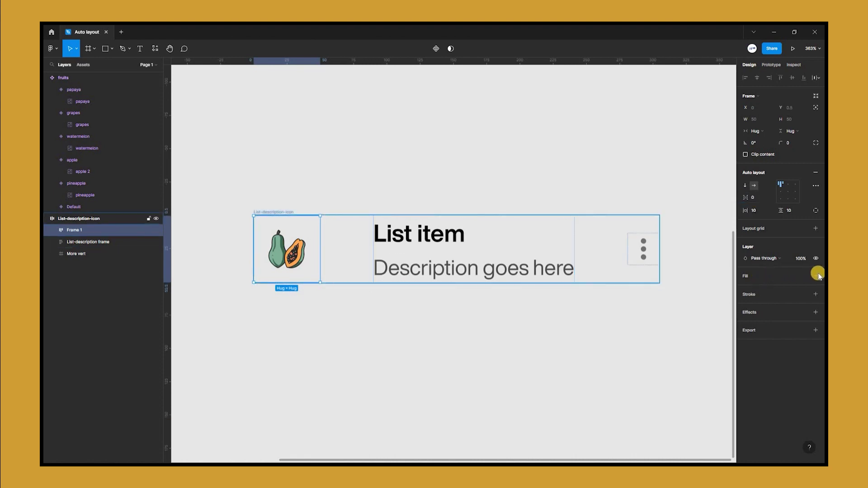
- Give the papaya icon's frame a white FFFFFF fill and round its corners into a full circle
{"action": "left_click", "coordinate": [815, 275]}
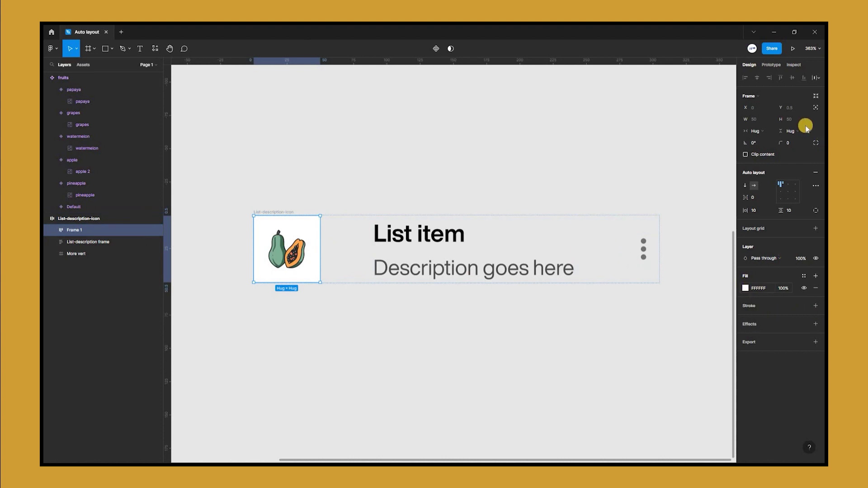
{"action": "left_click", "coordinate": [789, 144]}
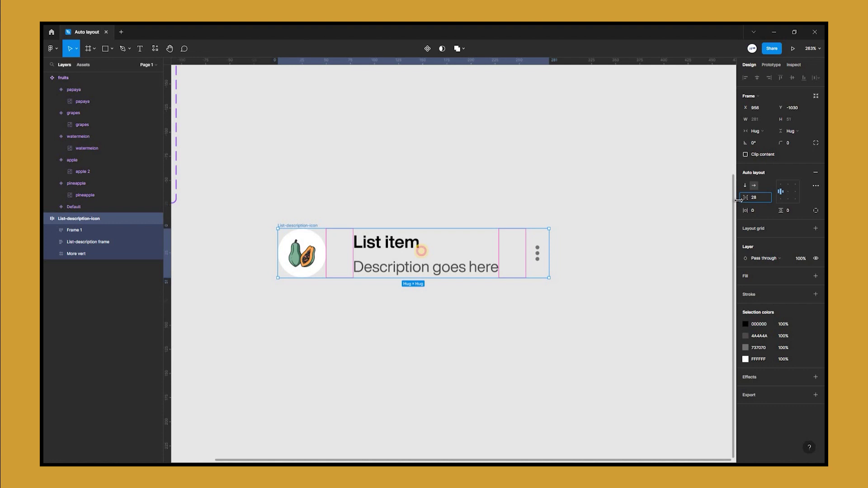
- Set the List-description-icon frame's spacing between items to 24 and turn the frame into a component
{"action": "left_click_drag", "start_coordinate": [744, 198], "coordinate": [735, 200]}
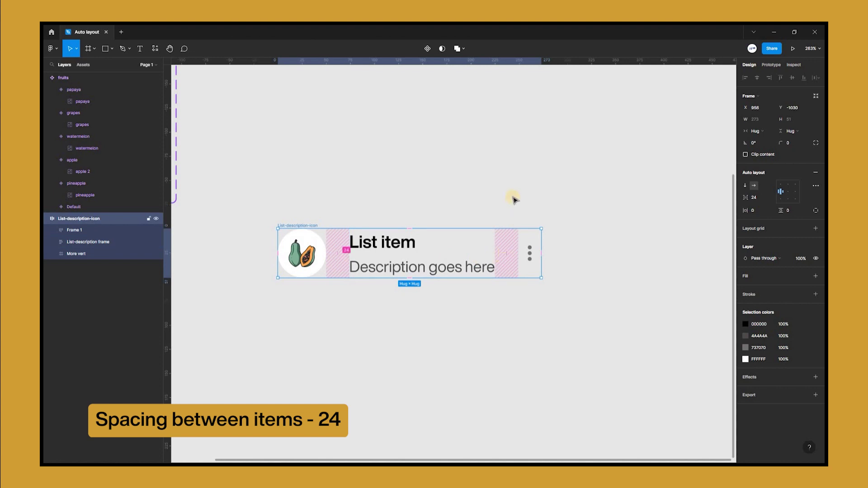
{"action": "scroll", "coordinate": [377, 212], "scroll_direction": "down", "scroll_amount": 4}
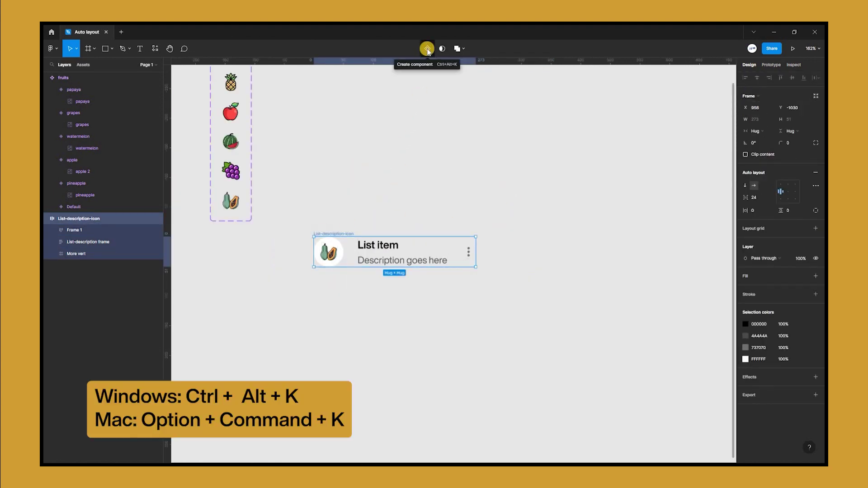
{"action": "left_click", "coordinate": [422, 54]}
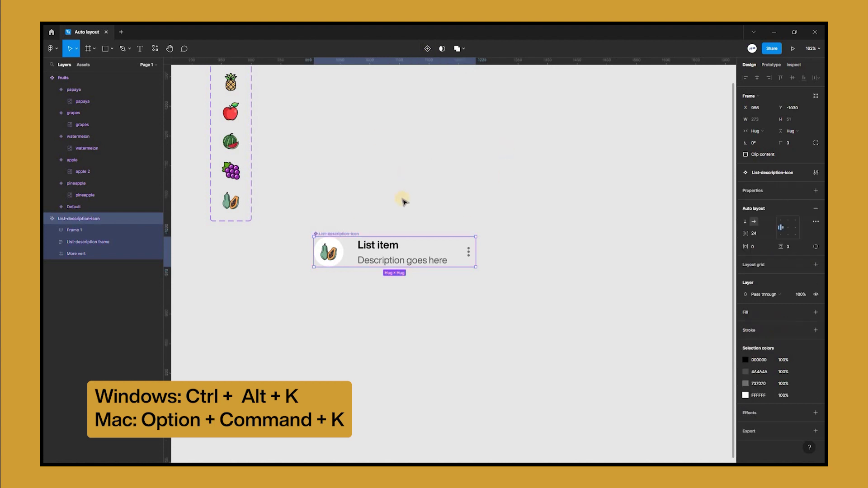
- Copy the List-description-icon component and place an instance to its right, level with the original
{"action": "scroll", "coordinate": [402, 200], "scroll_direction": "up", "scroll_amount": 2}
{"action": "scroll", "coordinate": [400, 202], "scroll_direction": "down", "scroll_amount": 1}
{"action": "right_click", "coordinate": [250, 210]}
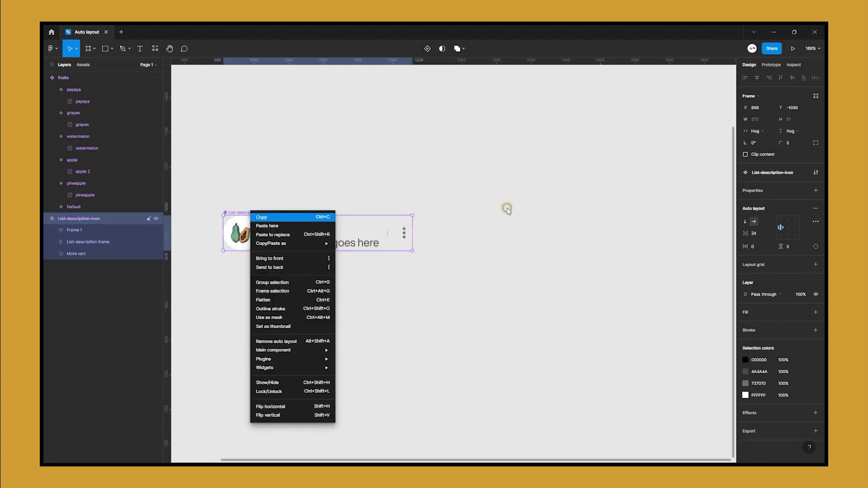
{"action": "left_click", "coordinate": [318, 216]}
{"action": "right_click", "coordinate": [526, 191]}
{"action": "left_click", "coordinate": [536, 194]}
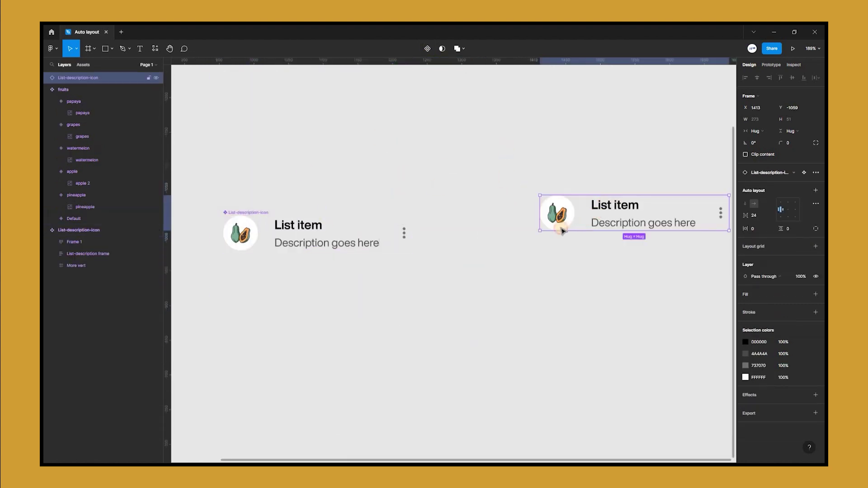
{"action": "left_click_drag", "start_coordinate": [556, 222], "coordinate": [518, 231]}
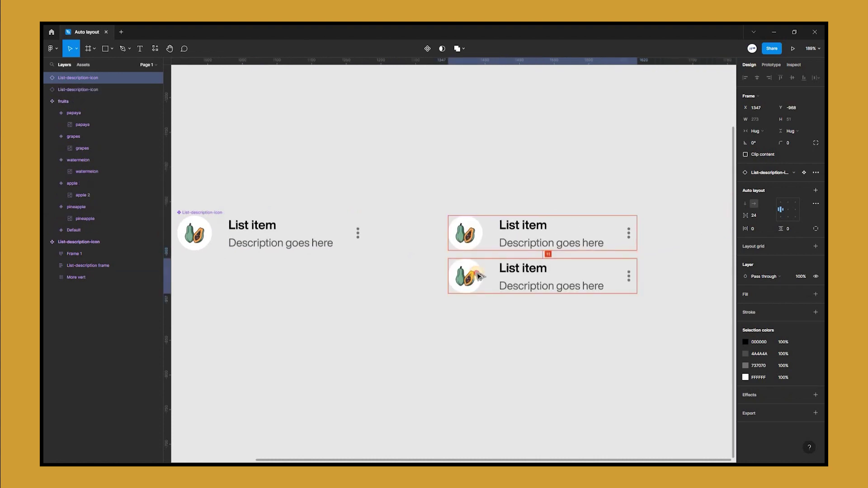
- Duplicate the instance downward into a column of seven list rows spaced 5 apart
{"action": "left_click_drag", "start_coordinate": [475, 275], "coordinate": [480, 273]}
{"action": "key", "text": "ctrl+d"}
{"action": "key", "text": "ctrl+d"}
{"action": "key", "text": "ctrl+d"}
{"action": "scroll", "coordinate": [545, 199], "scroll_direction": "down", "scroll_amount": 1}
{"action": "key", "text": "ctrl+d"}
- Wrap all seven list row instances in one vertical auto layout frame
{"action": "left_click_drag", "start_coordinate": [411, 84], "coordinate": [690, 417]}
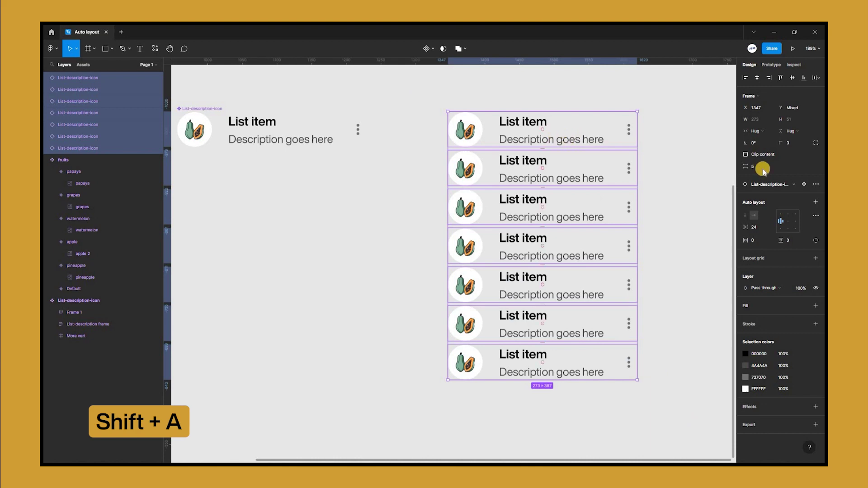
{"action": "right_click", "coordinate": [554, 192]}
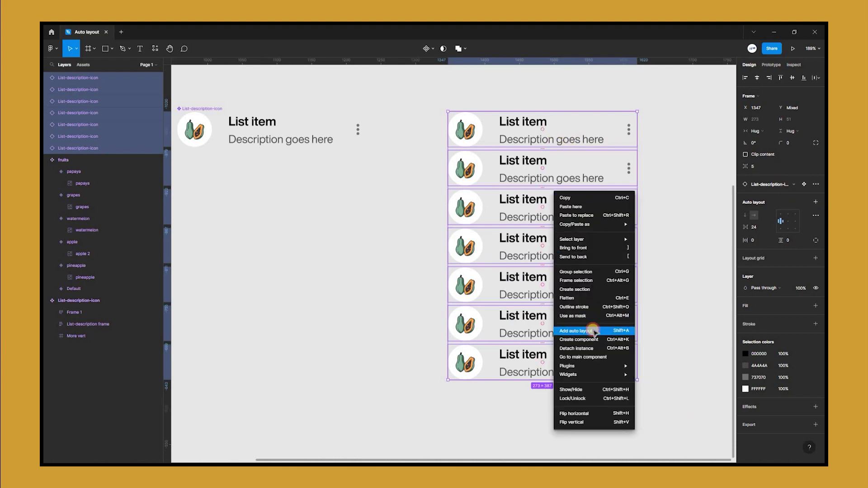
{"action": "key", "text": "shift+a"}
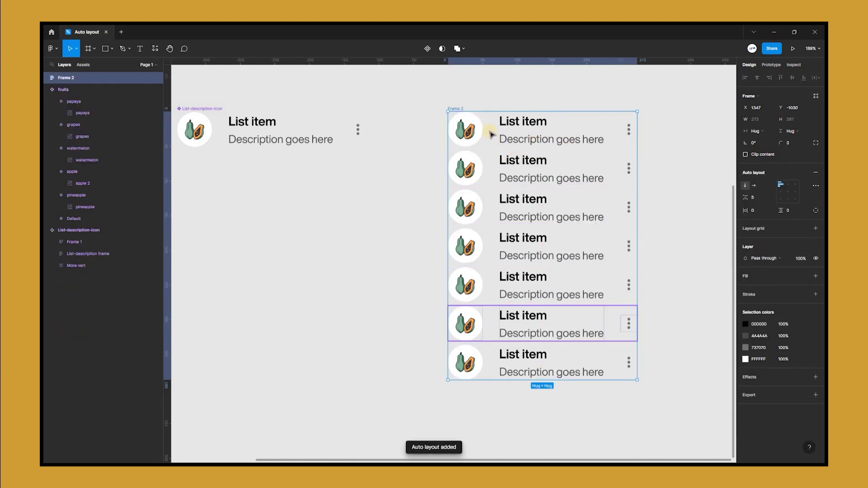
- Rename the frame holding the seven rows as Grocery list item
{"action": "double_click", "coordinate": [456, 108]}
{"action": "type", "text": "Grocery l"}
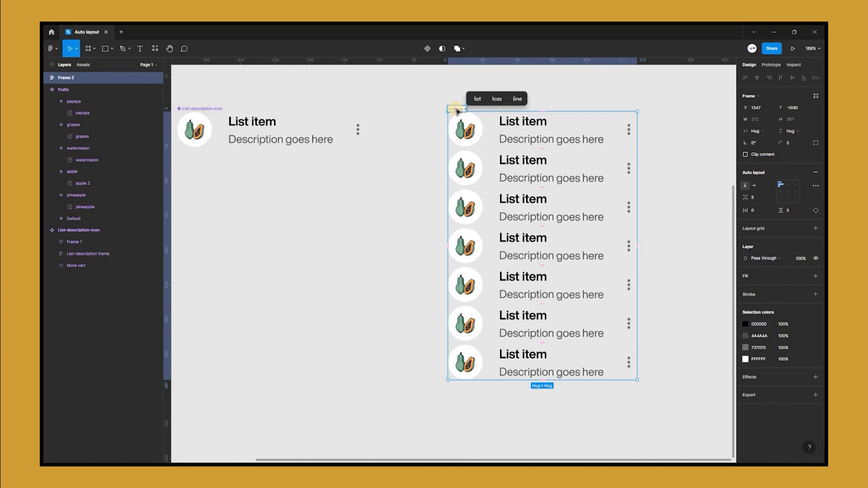
{"action": "type", "text": "ist item"}
{"action": "key", "text": "Return"}
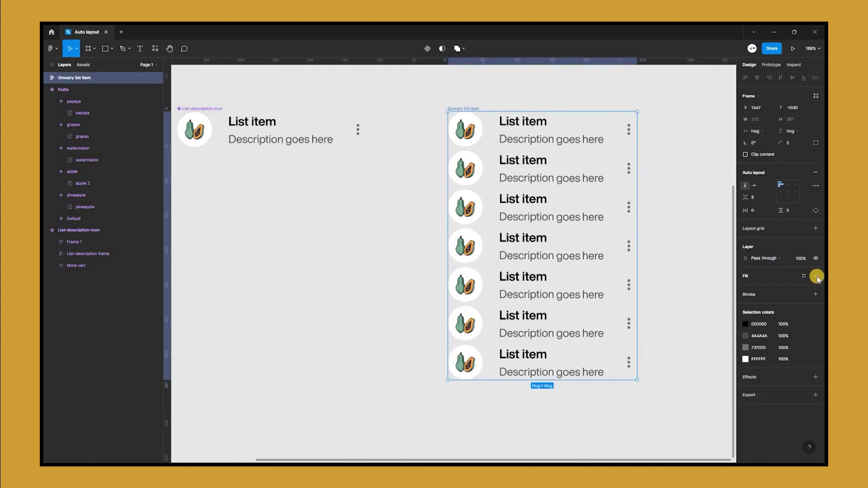
- Add a white FFFFFF fill to the Grocery list item frame and slightly increase the spacing between its rows
{"action": "left_click", "coordinate": [804, 278]}
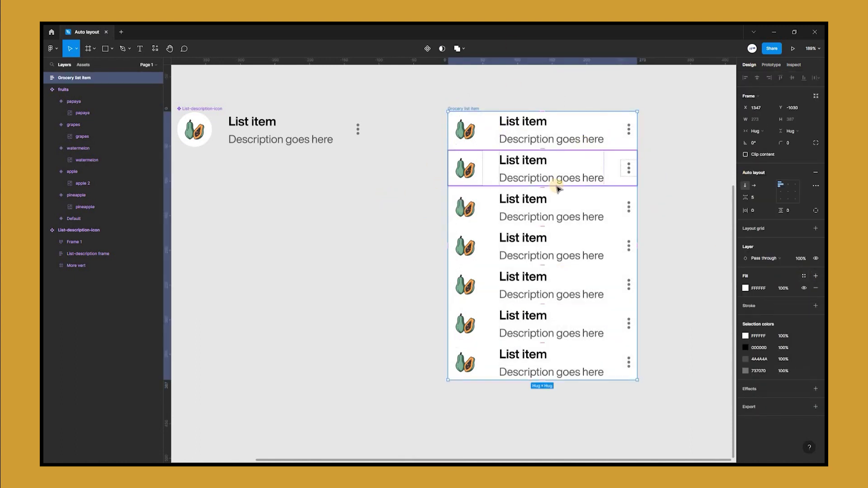
{"action": "scroll", "coordinate": [556, 242], "scroll_direction": "right", "scroll_amount": 2}
{"action": "scroll", "coordinate": [496, 240], "scroll_direction": "up", "scroll_amount": 2}
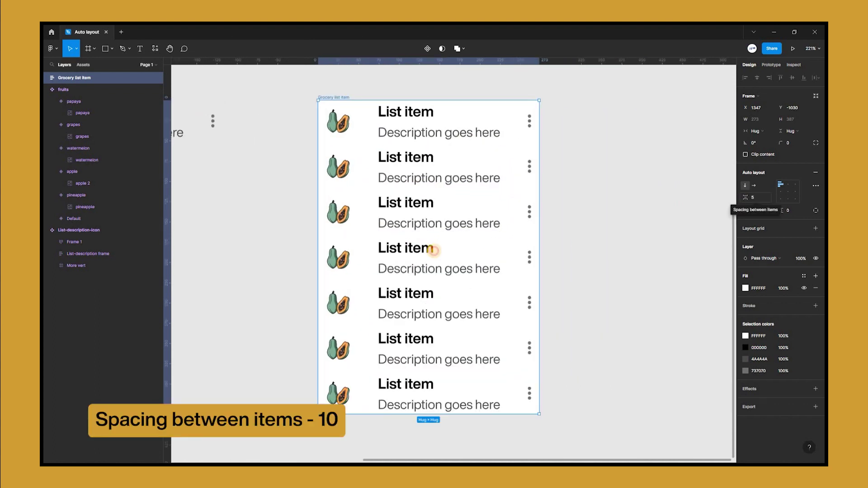
{"action": "left_click_drag", "start_coordinate": [745, 197], "coordinate": [748, 198]}
- Apply the light-yellow color style as the fill of the second, fourth and sixth list rows
{"action": "left_click", "coordinate": [418, 152]}
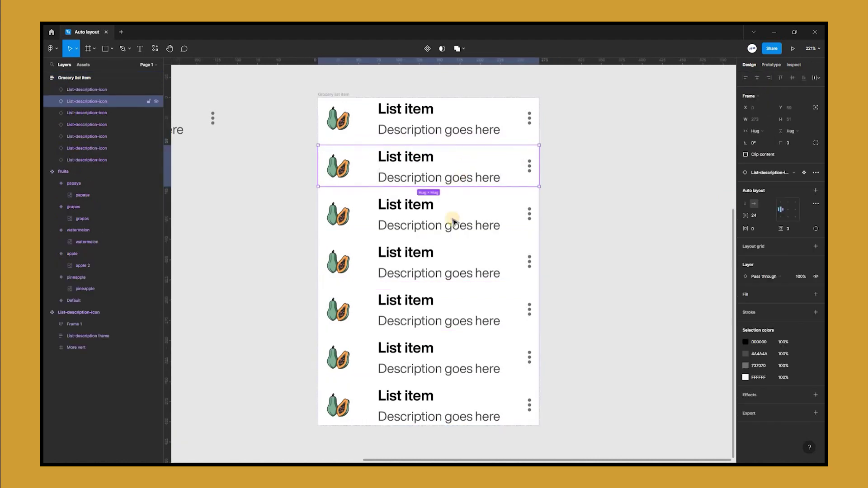
{"action": "left_click", "coordinate": [448, 256], "text": "shift"}
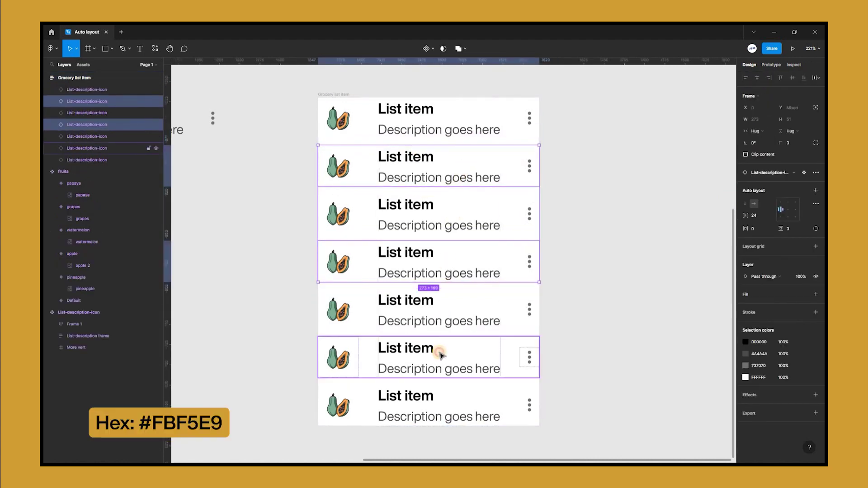
{"action": "left_click", "coordinate": [441, 352], "text": "shift"}
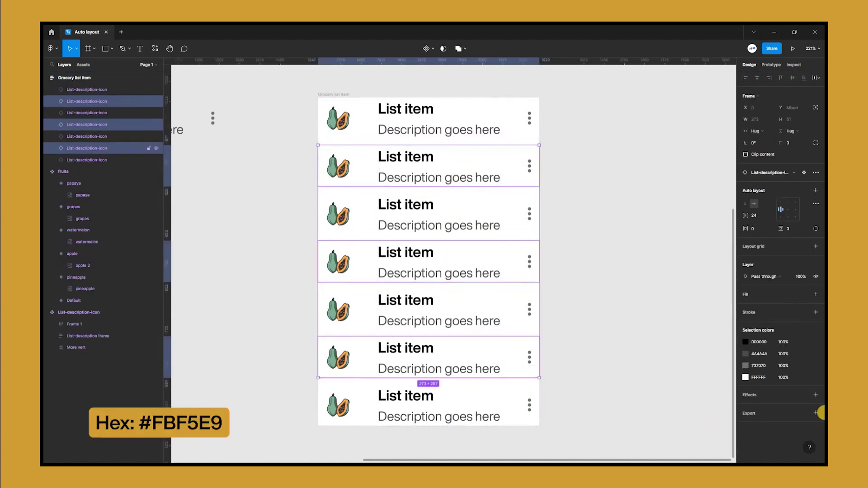
{"action": "left_click", "coordinate": [815, 295]}
{"action": "left_click", "coordinate": [803, 293]}
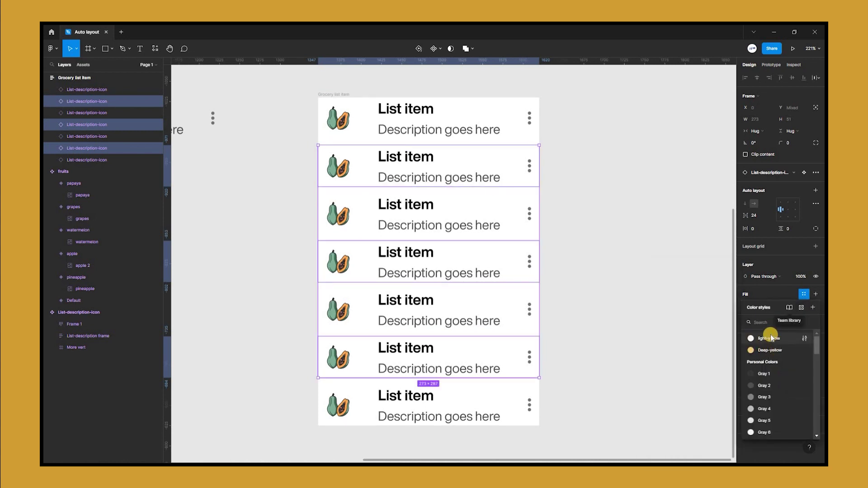
{"action": "left_click", "coordinate": [754, 338]}
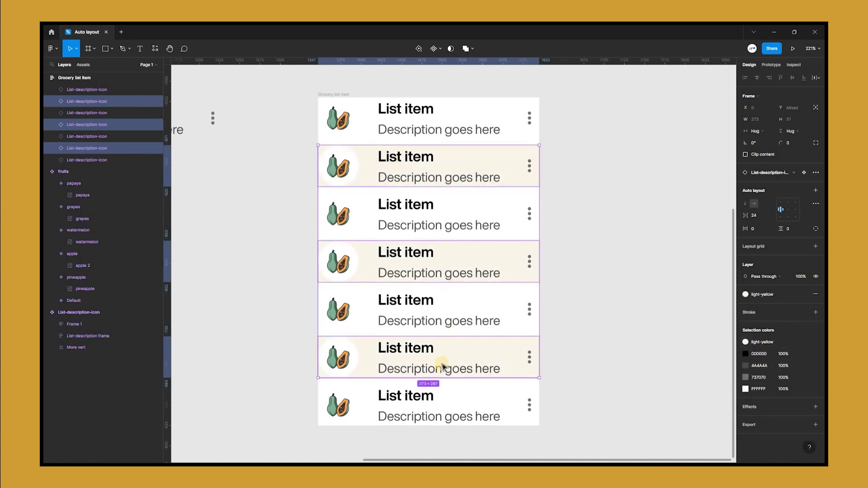
- Set the padding of the main List-description-icon component to 8 horizontally and 4 vertically
{"action": "left_click", "coordinate": [226, 144]}
{"action": "scroll", "coordinate": [226, 145], "scroll_direction": "up", "scroll_amount": 5}
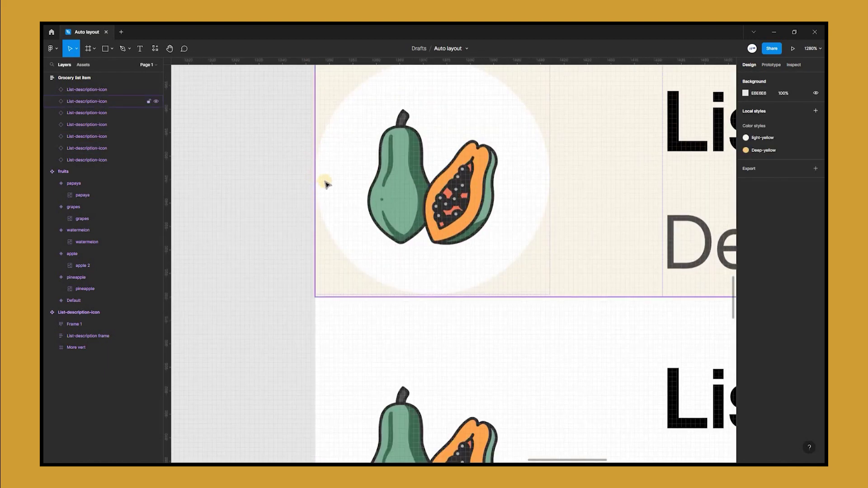
{"action": "scroll", "coordinate": [432, 134], "scroll_direction": "up", "scroll_amount": 3}
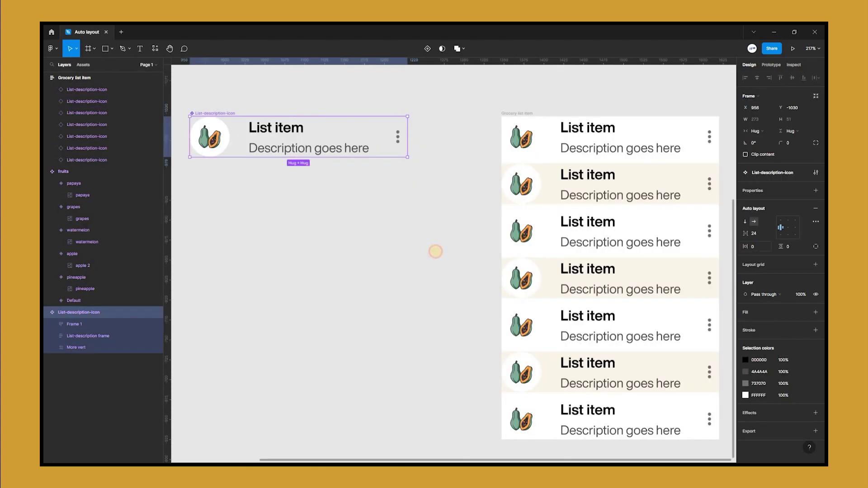
{"action": "left_click_drag", "start_coordinate": [745, 247], "coordinate": [787, 247]}
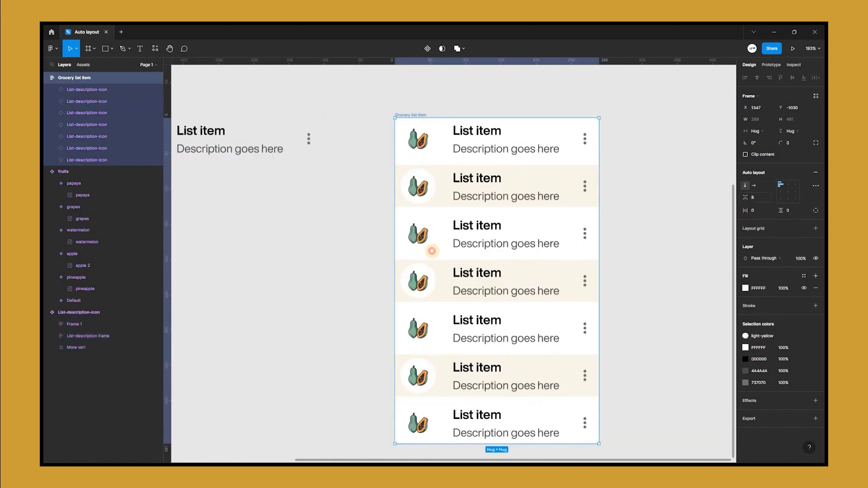
- Set the Grocery list item frame's spacing between rows to 4 and its corner radius to 10
{"action": "left_click_drag", "start_coordinate": [748, 198], "coordinate": [746, 199]}
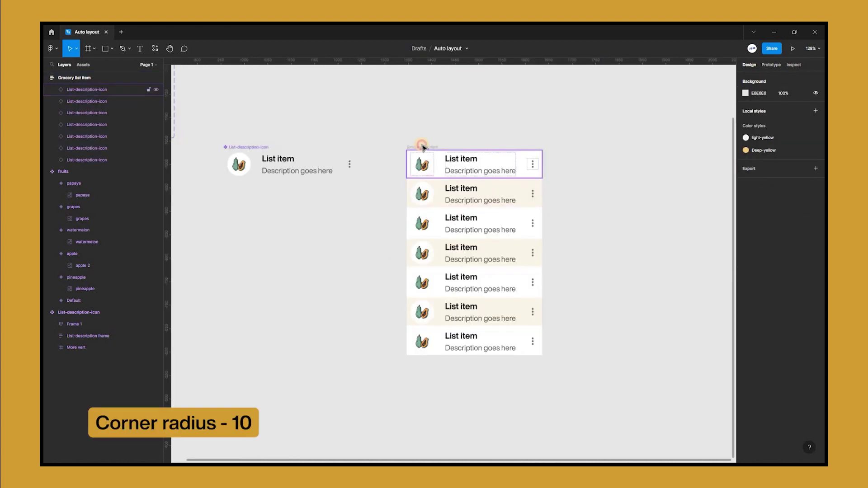
{"action": "left_click", "coordinate": [422, 146]}
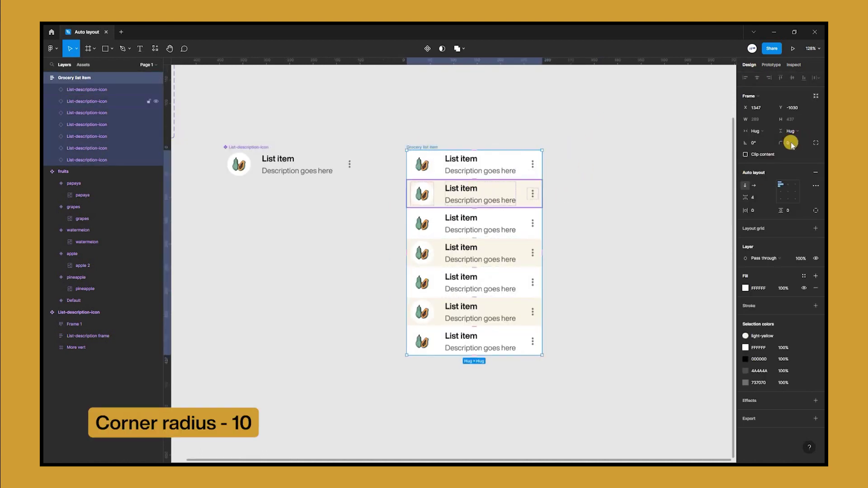
{"action": "left_click", "coordinate": [790, 143]}
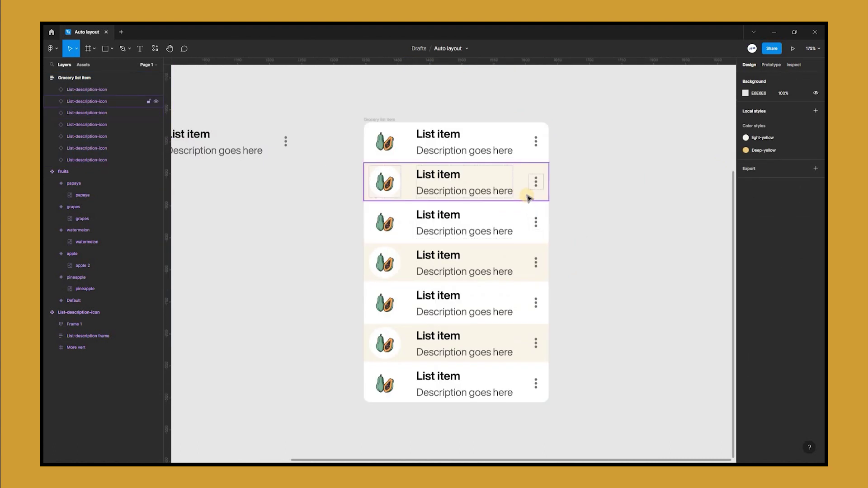
- Round the corners of the three light-yellow rows in the Grocery list item frame
{"action": "left_click", "coordinate": [521, 188]}
{"action": "left_click", "coordinate": [519, 272], "text": "shift"}
{"action": "left_click", "coordinate": [513, 346], "text": "shift"}
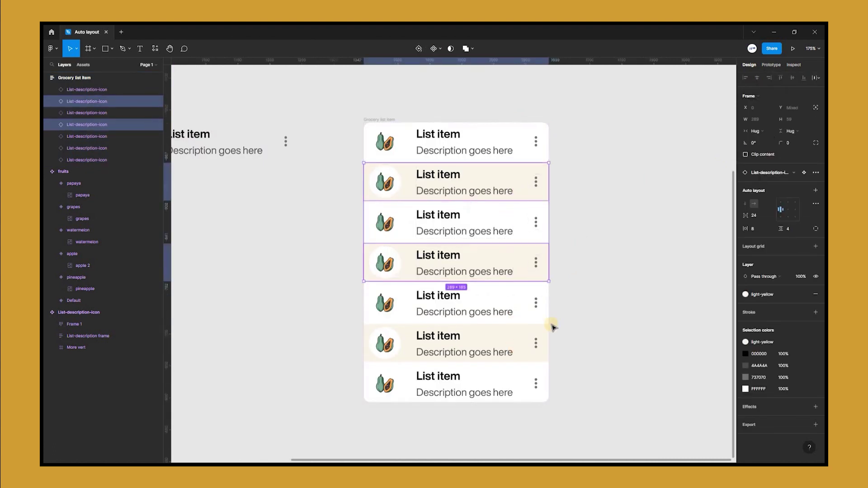
{"action": "left_click", "coordinate": [793, 144]}
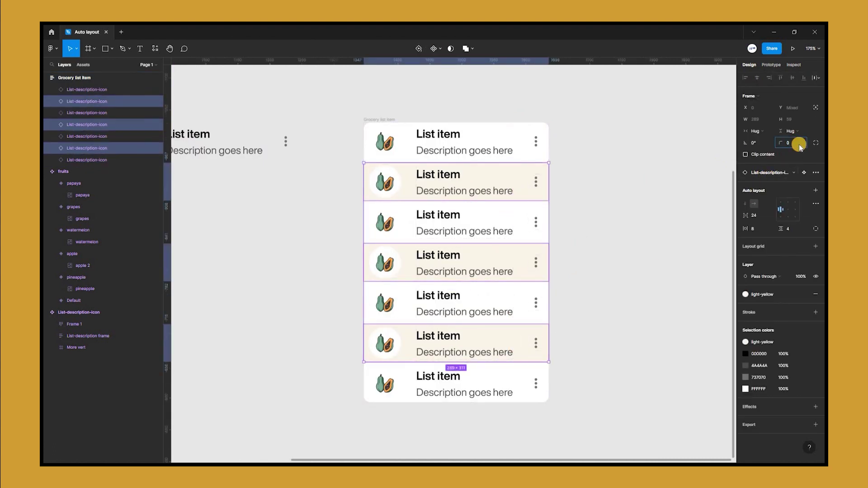
- Set the Grocery list item frame's padding to 14 horizontally and 20 vertically, and its width to 375
{"action": "key", "text": "shift+Return"}
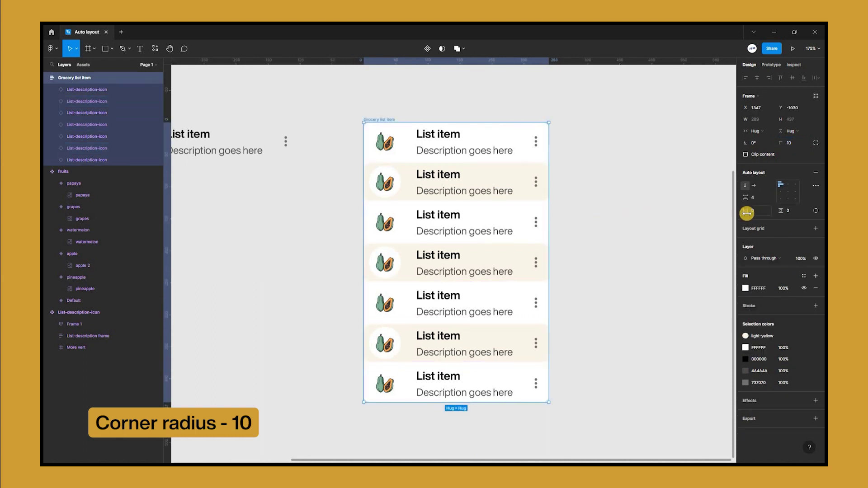
{"action": "left_click_drag", "start_coordinate": [745, 212], "coordinate": [790, 212]}
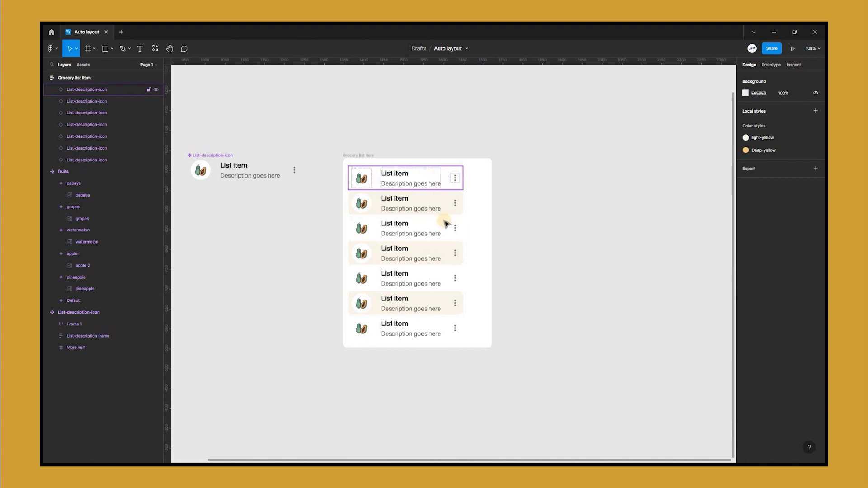
- Set the width of all seven list rows in the Grocery list item frame to Fill container
{"action": "left_click", "coordinate": [445, 183]}
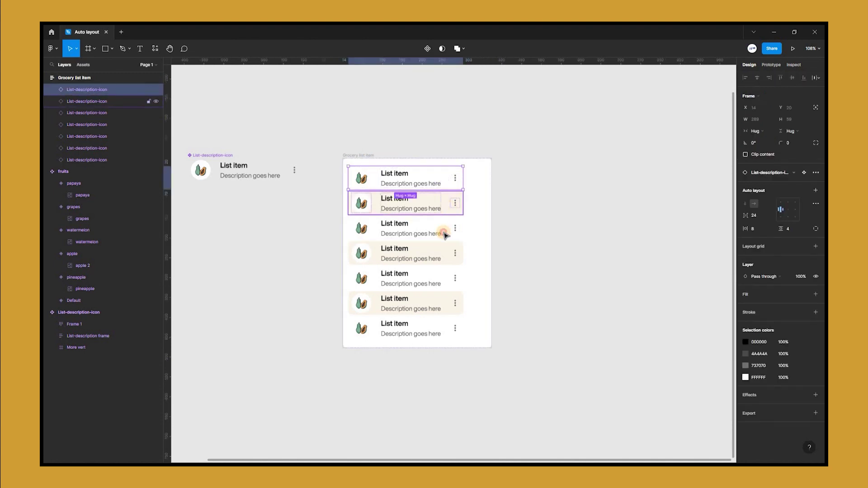
{"action": "left_click", "coordinate": [445, 203], "text": "shift"}
{"action": "left_click", "coordinate": [444, 228], "text": "shift"}
{"action": "left_click", "coordinate": [444, 253], "text": "shift"}
{"action": "left_click", "coordinate": [444, 278], "text": "shift"}
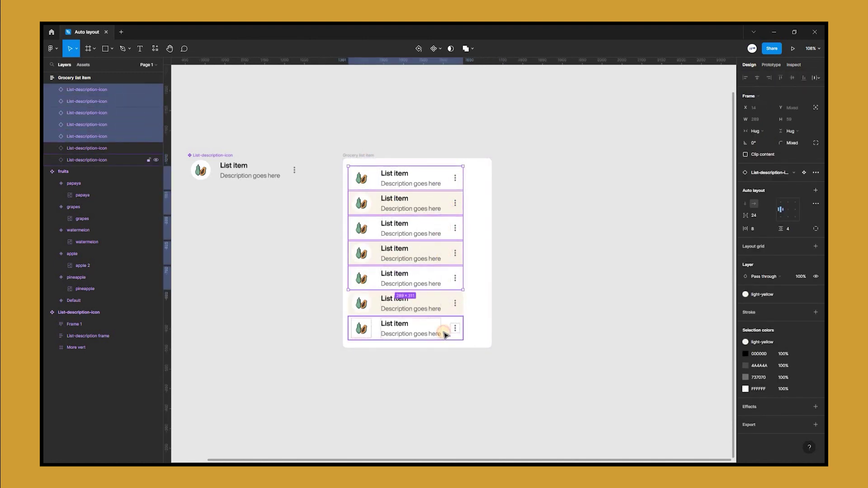
{"action": "left_click", "coordinate": [444, 303], "text": "shift"}
{"action": "left_click", "coordinate": [446, 334], "text": "shift"}
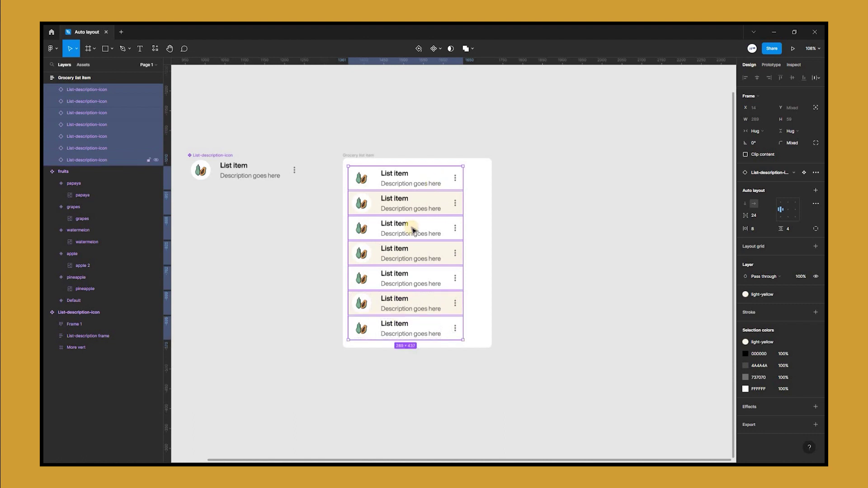
{"action": "left_click", "coordinate": [767, 132]}
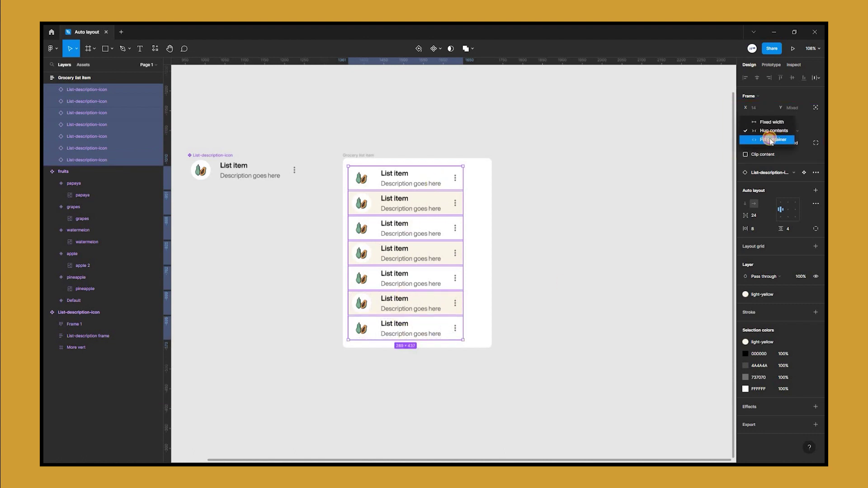
{"action": "key", "text": "Return"}
{"action": "key", "text": "Escape"}
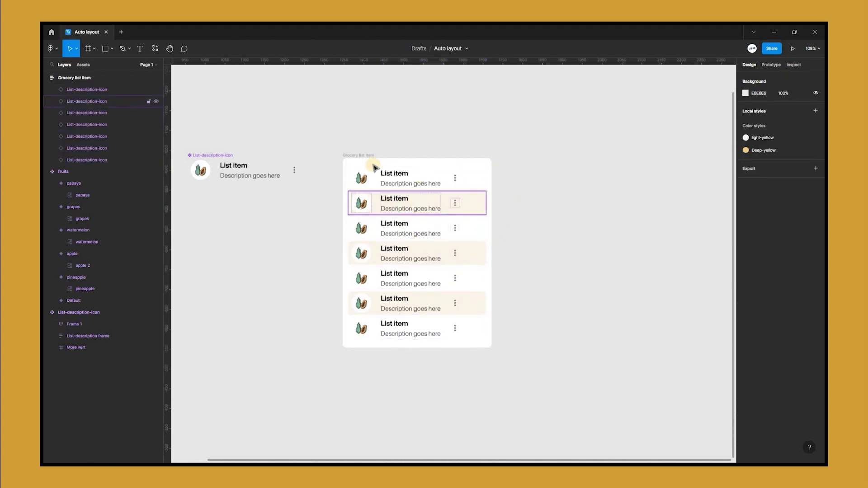
- Widen the Grocery list item frame to about 415 to test how its rows resize
{"action": "left_click", "coordinate": [491, 219]}
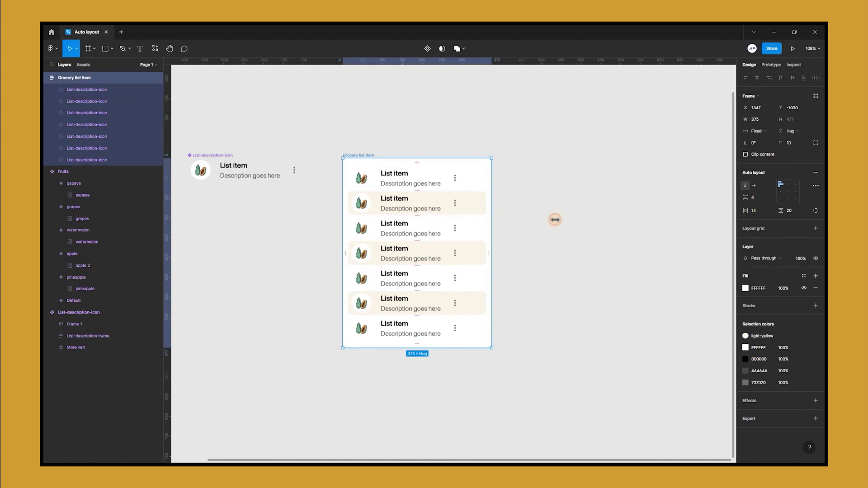
{"action": "left_click_drag", "start_coordinate": [532, 220], "coordinate": [507, 226]}
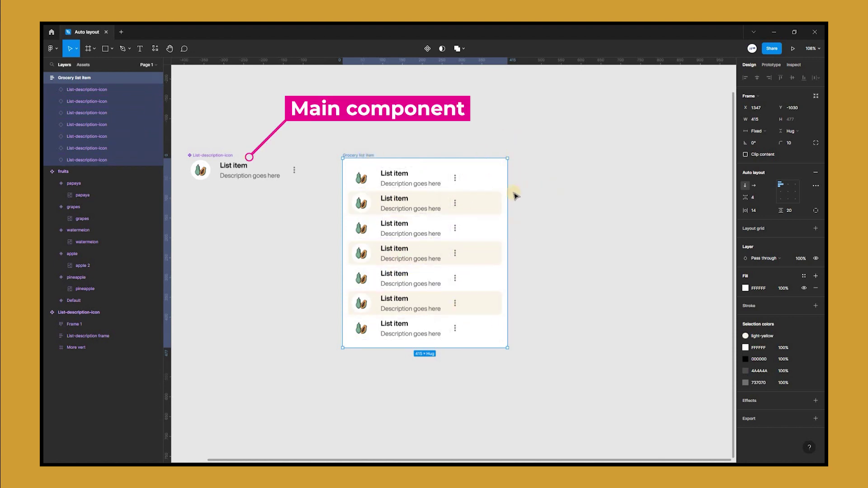
- Set the auto layout spacing mode of the main List-description-icon component to Space between
{"action": "scroll", "coordinate": [517, 192], "scroll_direction": "left", "scroll_amount": 2}
{"action": "scroll", "coordinate": [591, 187], "scroll_direction": "left", "scroll_amount": 1}
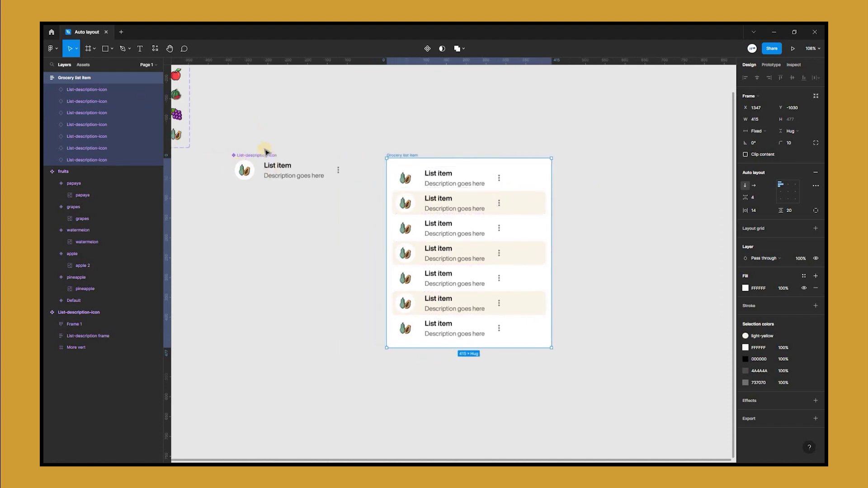
{"action": "left_click", "coordinate": [265, 157]}
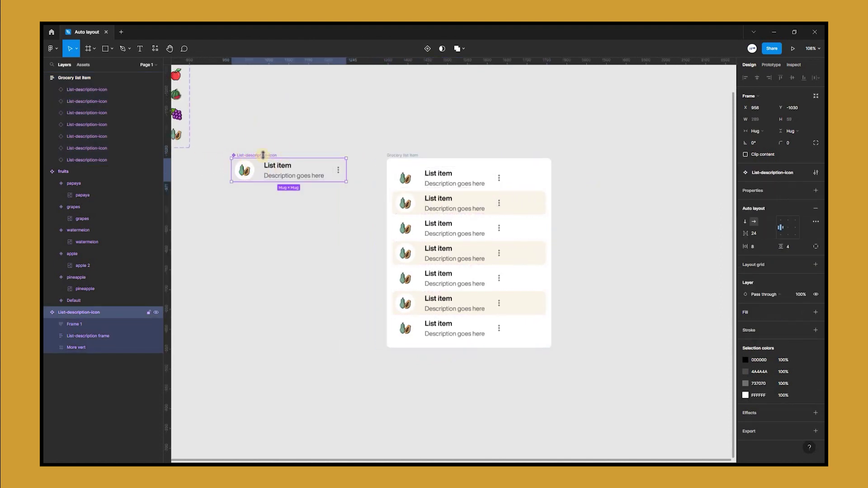
{"action": "left_click", "coordinate": [814, 221]}
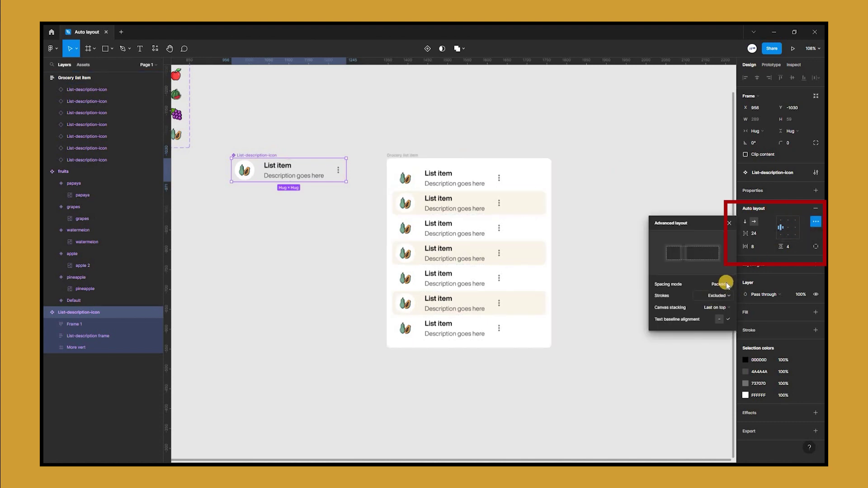
{"action": "left_click", "coordinate": [719, 285]}
{"action": "left_click", "coordinate": [708, 292]}
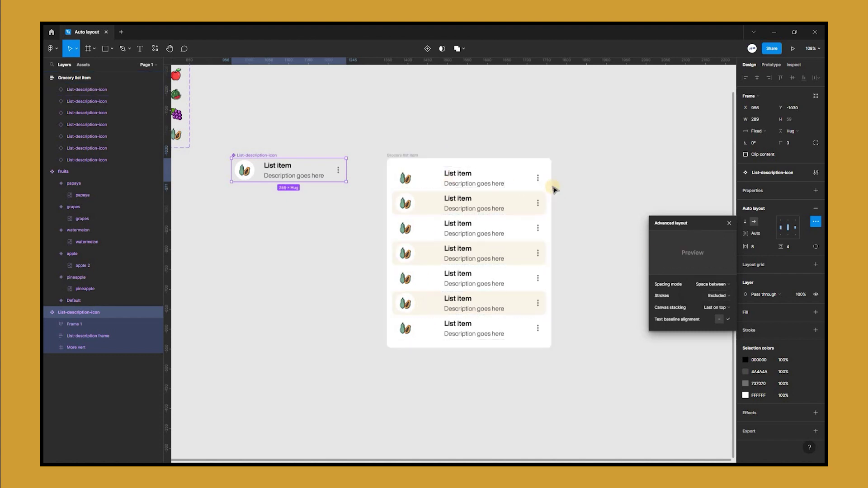
- Stretch the Grocery list item frame to about 700 wide and narrow it again to test the row spacing
{"action": "left_click", "coordinate": [511, 188]}
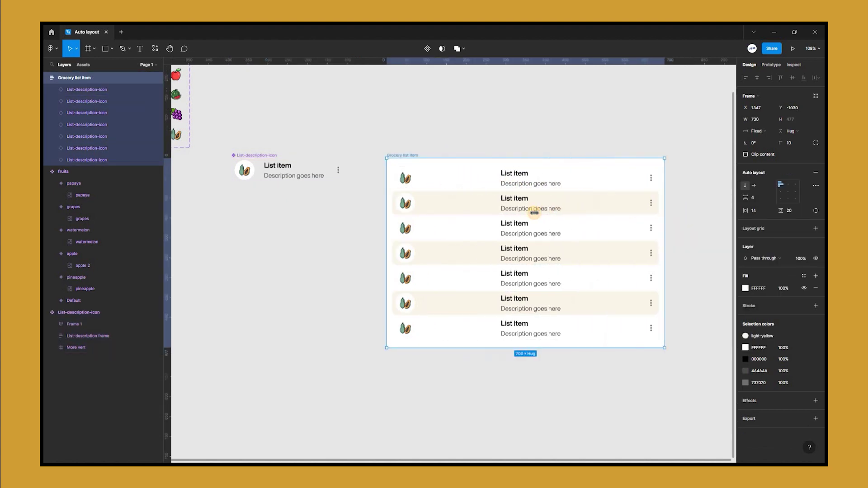
{"action": "mouse_move", "coordinate": [534, 212]}
{"action": "left_mouse_down"}
{"action": "mouse_move", "coordinate": [668, 213]}
{"action": "mouse_move", "coordinate": [500, 198]}
{"action": "mouse_move", "coordinate": [568, 217]}
{"action": "mouse_move", "coordinate": [457, 202]}
{"action": "mouse_move", "coordinate": [569, 213]}
{"action": "mouse_move", "coordinate": [535, 213]}
{"action": "left_mouse_up"}
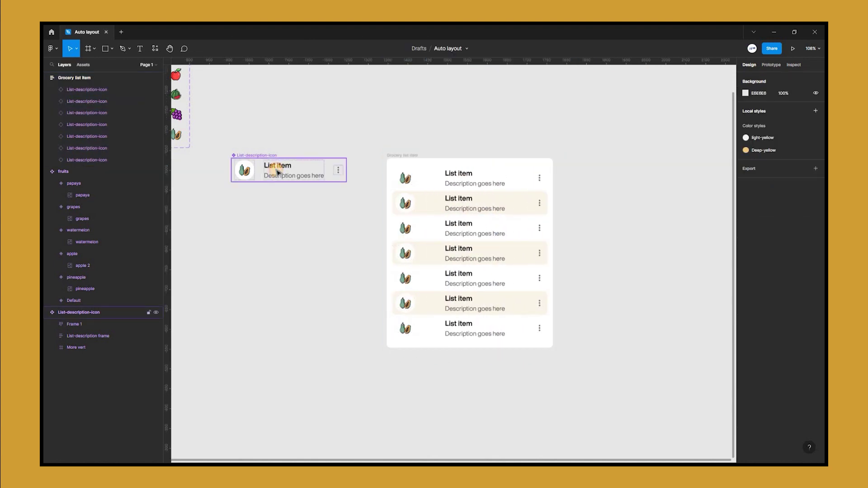
- Set the width of the List-description frame inside the main component to Fill container
{"action": "double_click", "coordinate": [278, 172]}
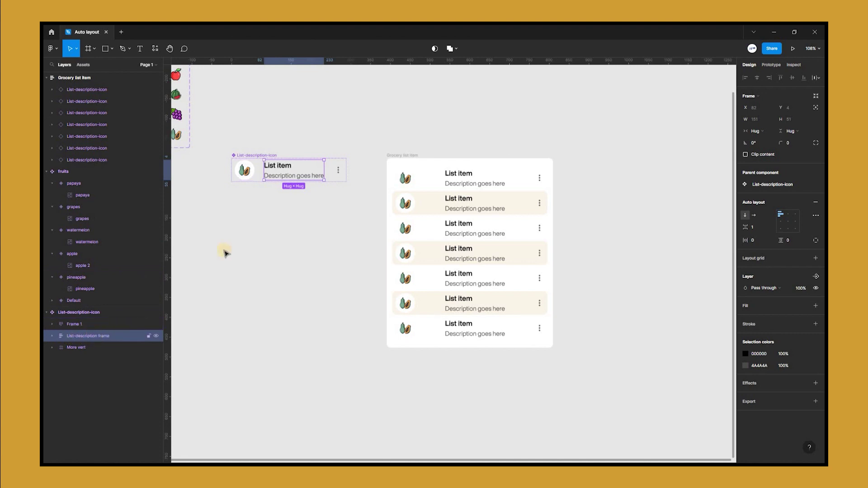
{"action": "left_click", "coordinate": [765, 131]}
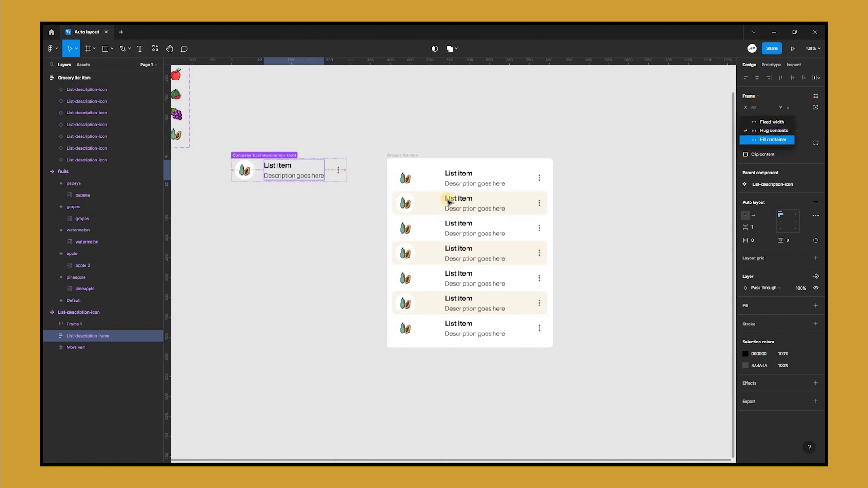
{"action": "left_click", "coordinate": [772, 139]}
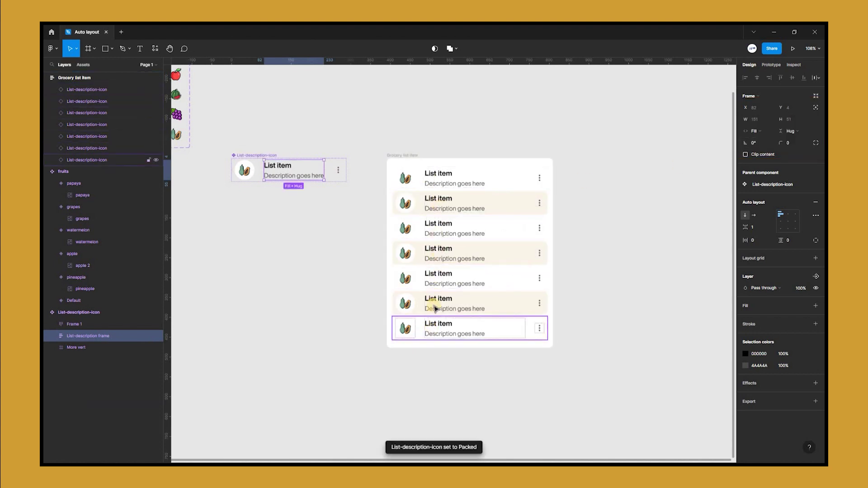
- Resize the Grocery list item frame to a width of about 516
{"action": "left_click", "coordinate": [550, 229]}
{"action": "left_click_drag", "start_coordinate": [569, 230], "coordinate": [537, 189]}
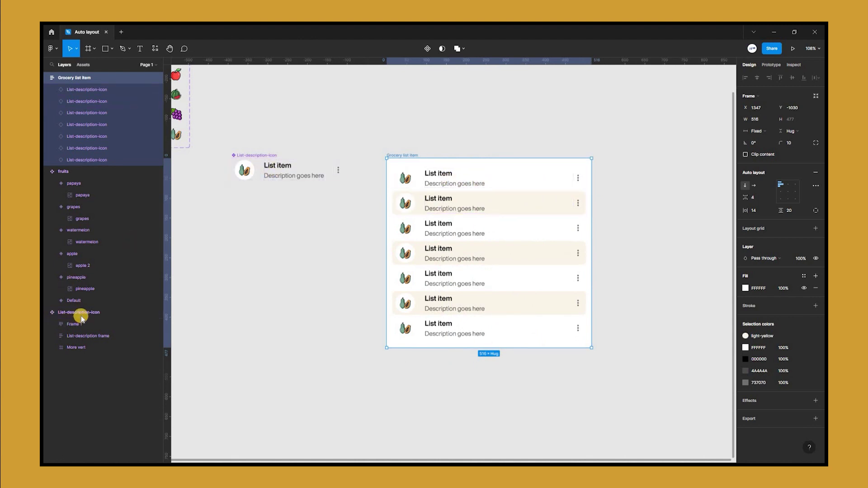
- Set the width of both text layers in the main component's List-description frame to Fill container
{"action": "left_click", "coordinate": [278, 167]}
{"action": "left_click", "coordinate": [57, 337]}
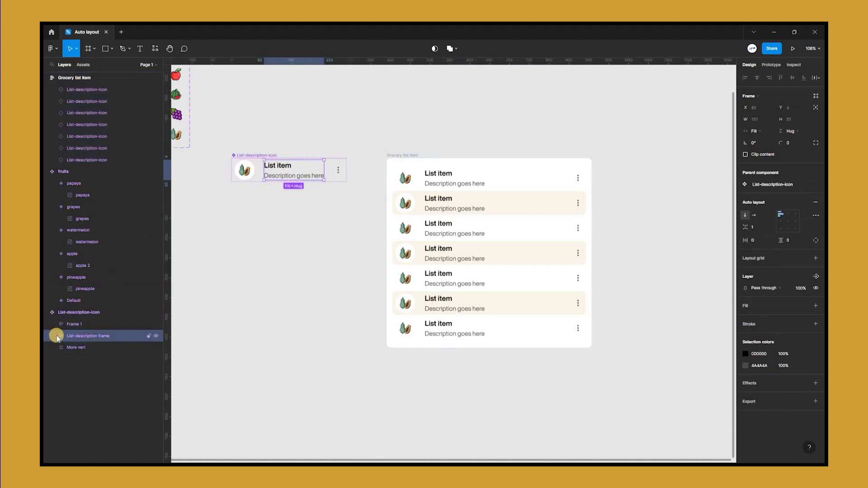
{"action": "key", "text": "Return"}
{"action": "left_click", "coordinate": [91, 348]}
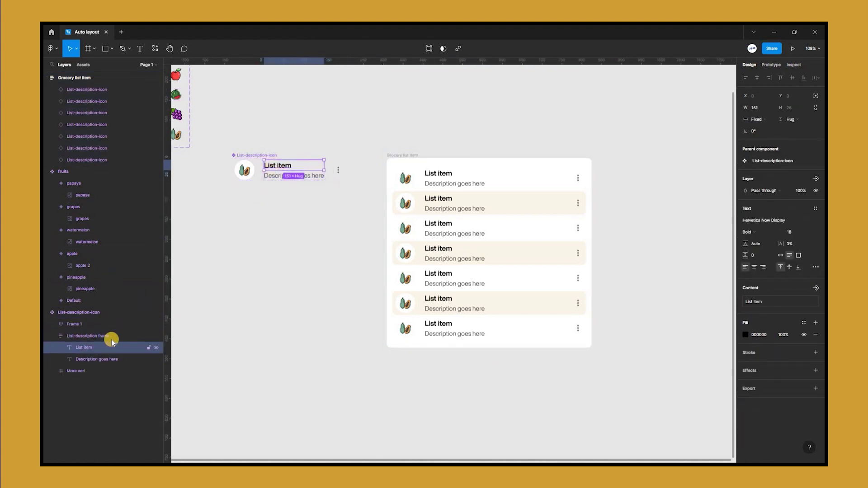
{"action": "left_click", "coordinate": [91, 359], "text": "shift"}
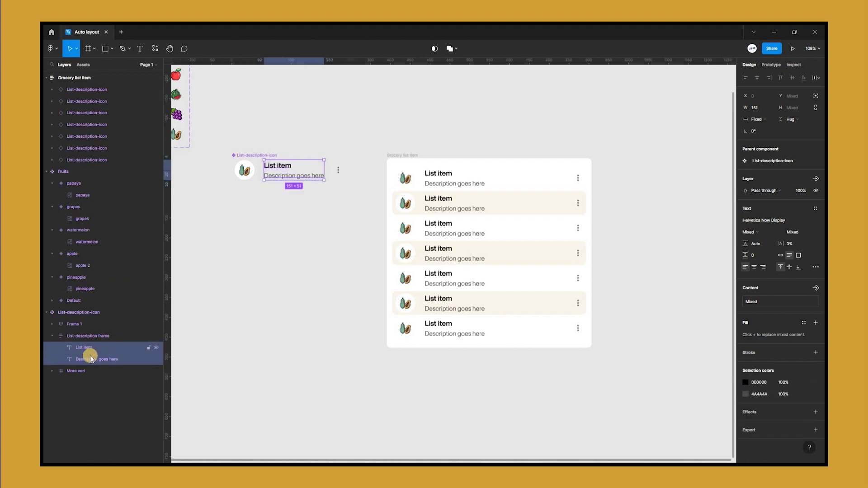
{"action": "left_click", "coordinate": [757, 120]}
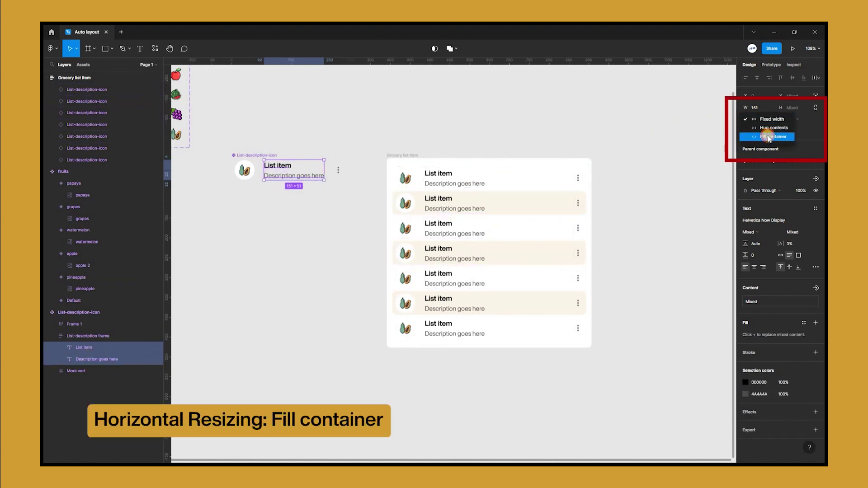
{"action": "left_click", "coordinate": [769, 137]}
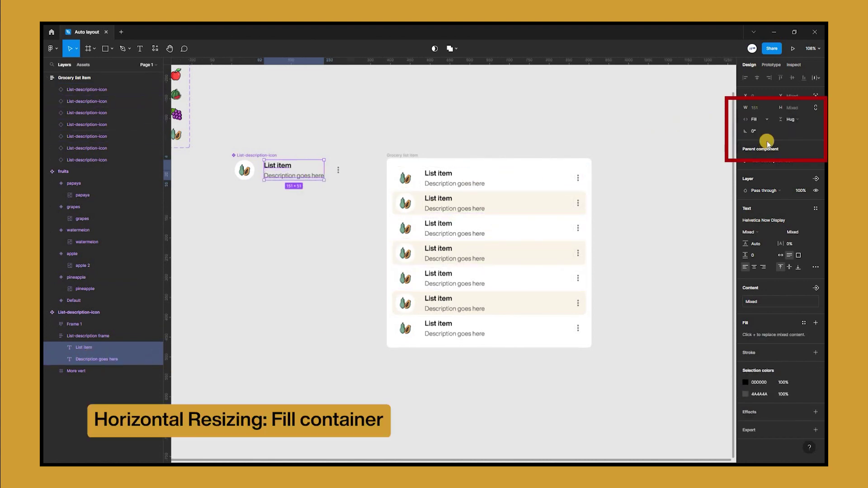
- Narrow the Grocery list item frame to test how the row texts adapt
{"action": "left_click", "coordinate": [408, 155]}
{"action": "left_click", "coordinate": [589, 218]}
{"action": "left_click_drag", "start_coordinate": [591, 218], "coordinate": [550, 225]}
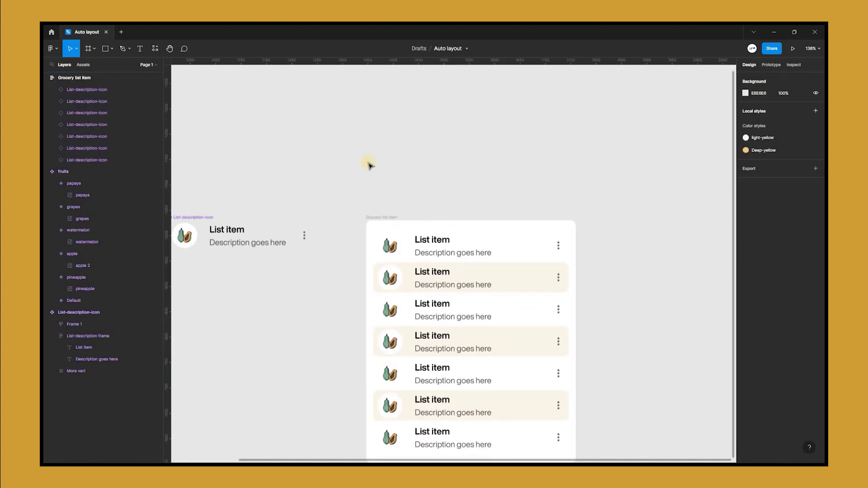
- Add a bold size 24 heading with the owner's first name plus "'s grocery list" atop the Grocery list item frame, and make that frame 448 wide
{"action": "scroll", "coordinate": [343, 167], "scroll_direction": "down", "scroll_amount": 1}
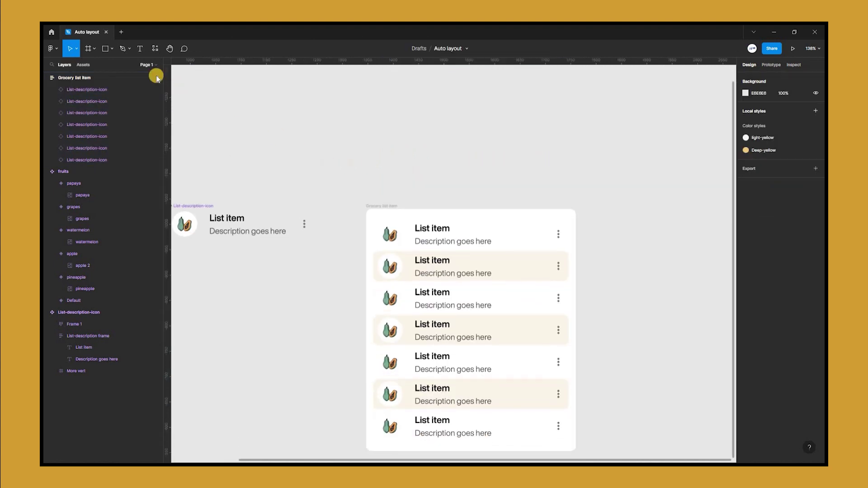
{"action": "left_click", "coordinate": [392, 143]}
{"action": "type", "text": "Joana"}
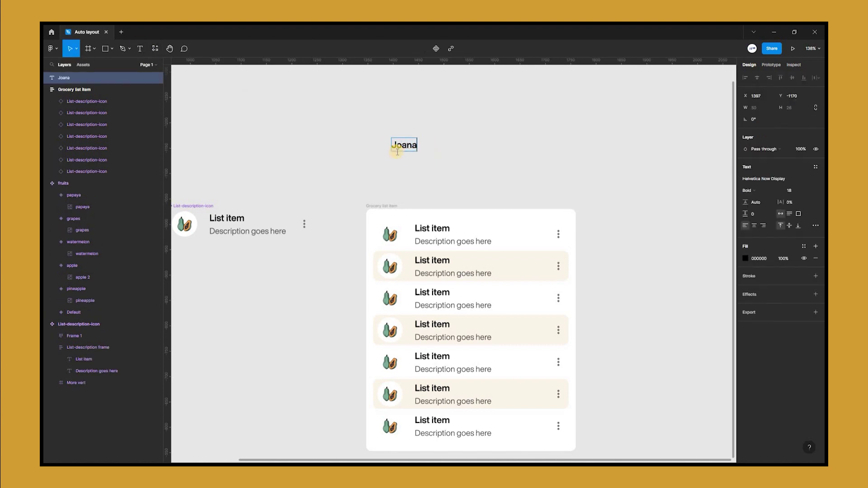
{"action": "type", "text": "'s grocery list"}
{"action": "key", "text": "Escape"}
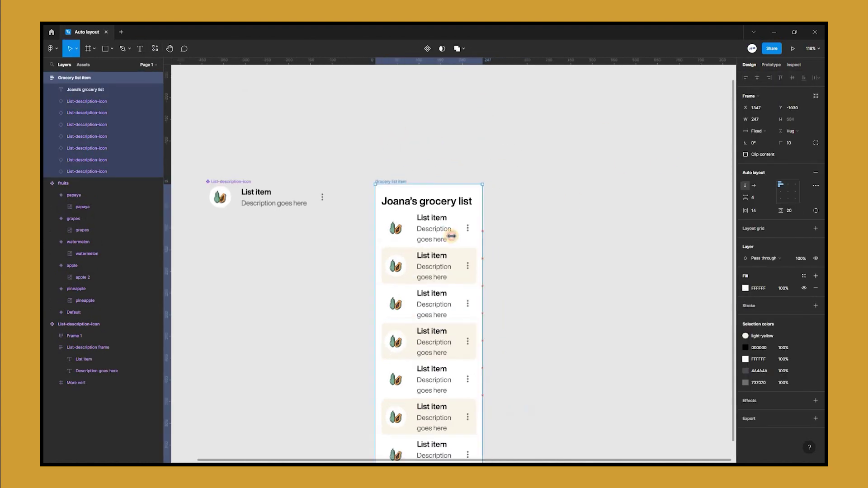
{"action": "left_click_drag", "start_coordinate": [444, 205], "coordinate": [570, 242]}
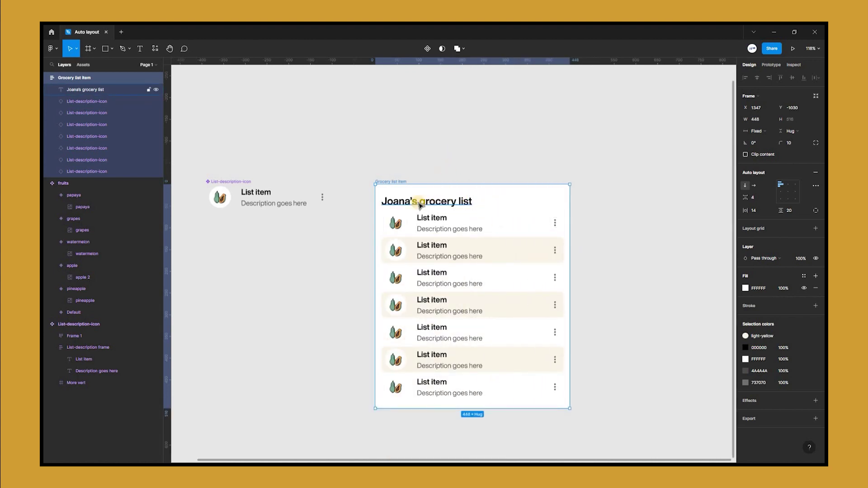
- Wrap the heading text in its own auto layout frame with an item spacing of 0
{"action": "left_click", "coordinate": [441, 207]}
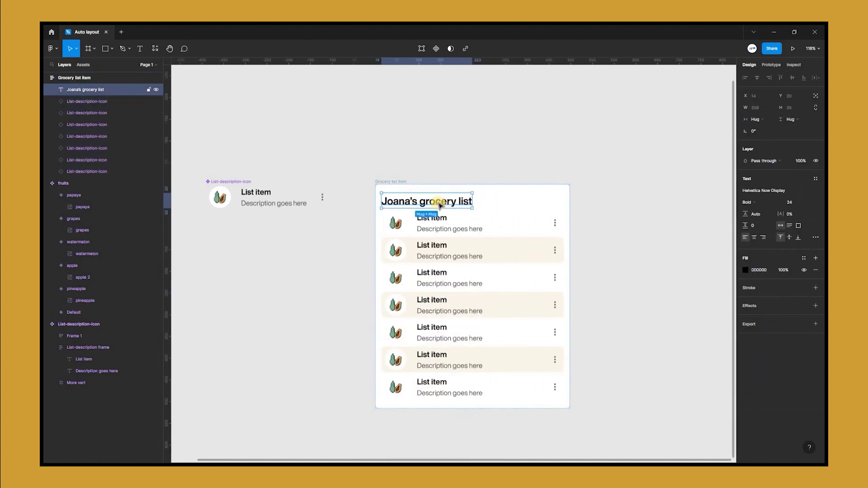
{"action": "right_click", "coordinate": [439, 204]}
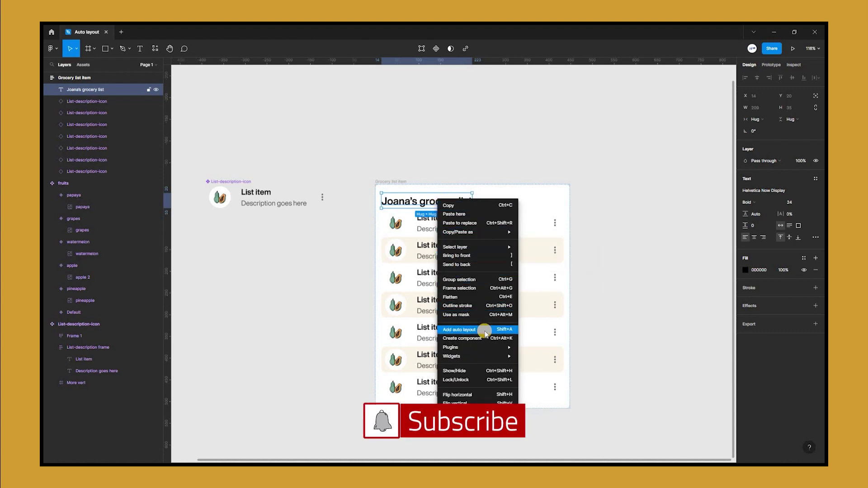
{"action": "left_click", "coordinate": [488, 331]}
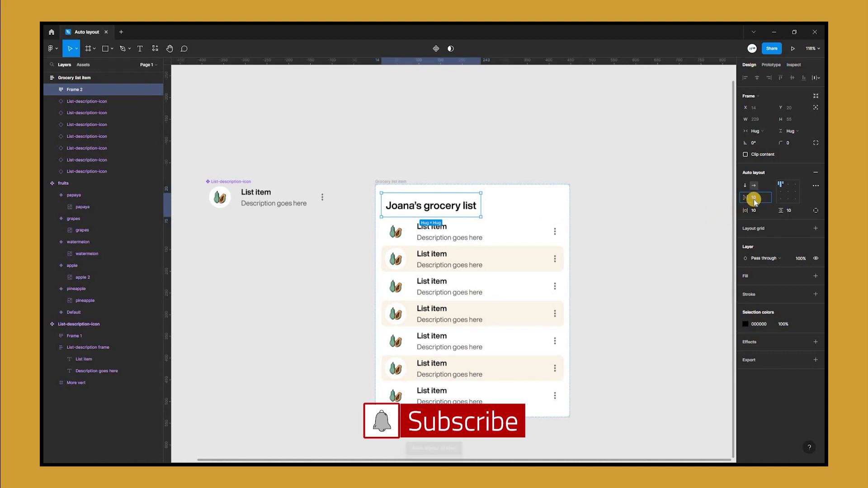
- Place a vertical ruler guide near the row icons' left edge and set the heading frame's horizontal and vertical padding to 8
{"action": "scroll", "coordinate": [384, 229], "scroll_direction": "up", "scroll_amount": 5}
{"action": "left_click_drag", "start_coordinate": [168, 237], "coordinate": [384, 246]}
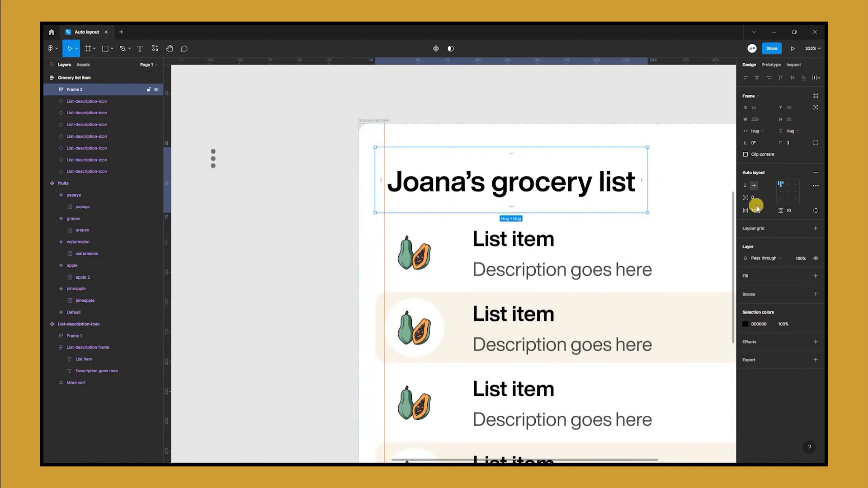
{"action": "left_click_drag", "start_coordinate": [745, 210], "coordinate": [725, 209]}
{"action": "scroll", "coordinate": [375, 180], "scroll_direction": "down", "scroll_amount": 5}
{"action": "left_click", "coordinate": [453, 162]}
{"action": "scroll", "coordinate": [453, 163], "scroll_direction": "down", "scroll_amount": 1}
{"action": "left_click", "coordinate": [447, 171]}
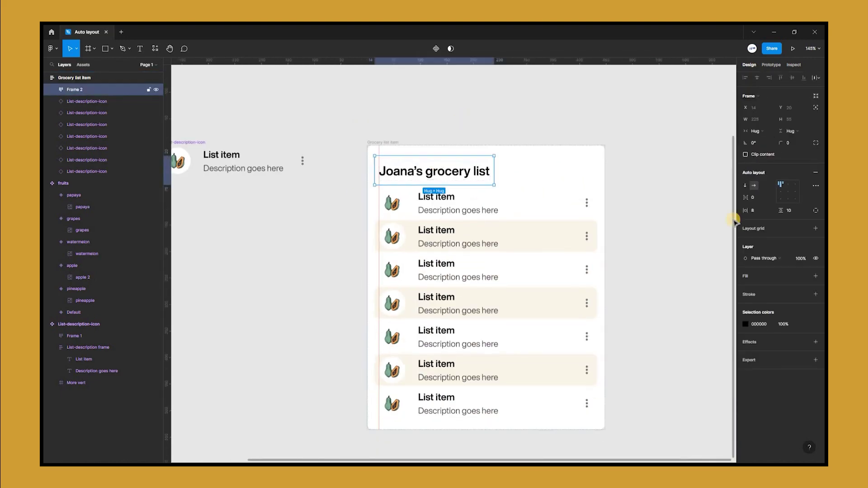
{"action": "left_click", "coordinate": [788, 210]}
{"action": "type", "text": "8"}
{"action": "key", "text": "Return"}
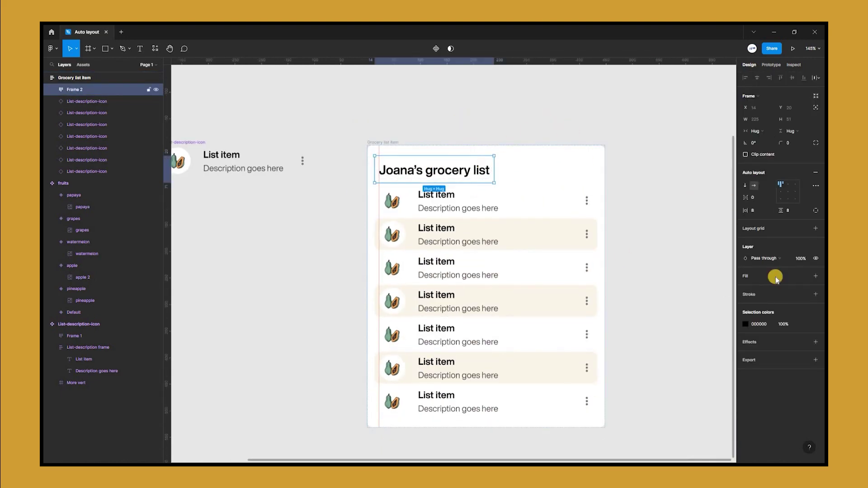
- Fill the heading frame with the Deep-yellow color style and set its corner radius to 10
{"action": "left_click", "coordinate": [795, 277]}
{"action": "left_click", "coordinate": [765, 301]}
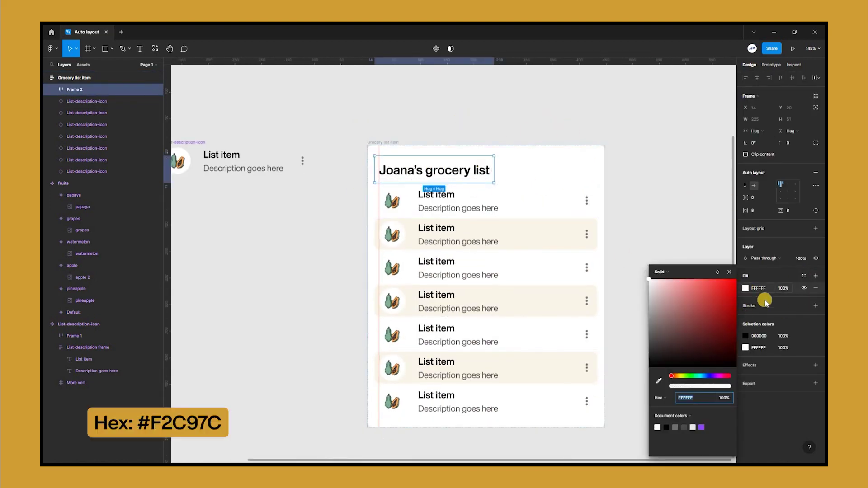
{"action": "left_click", "coordinate": [803, 275]}
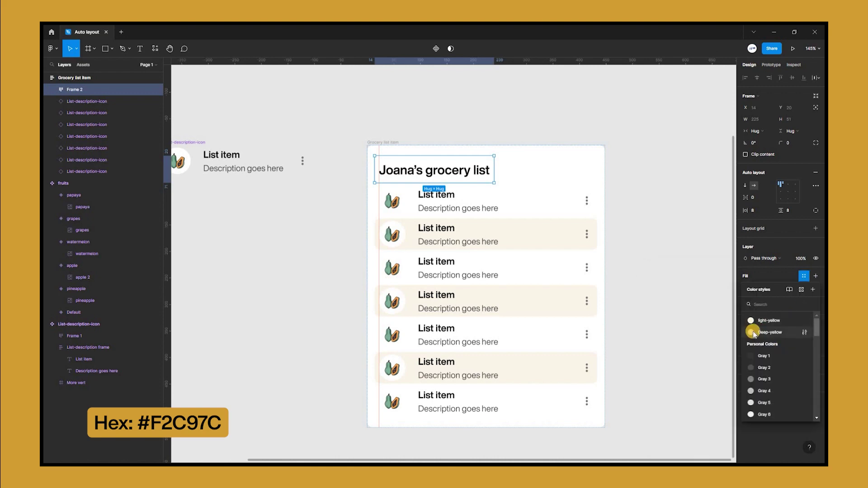
{"action": "left_click", "coordinate": [788, 143]}
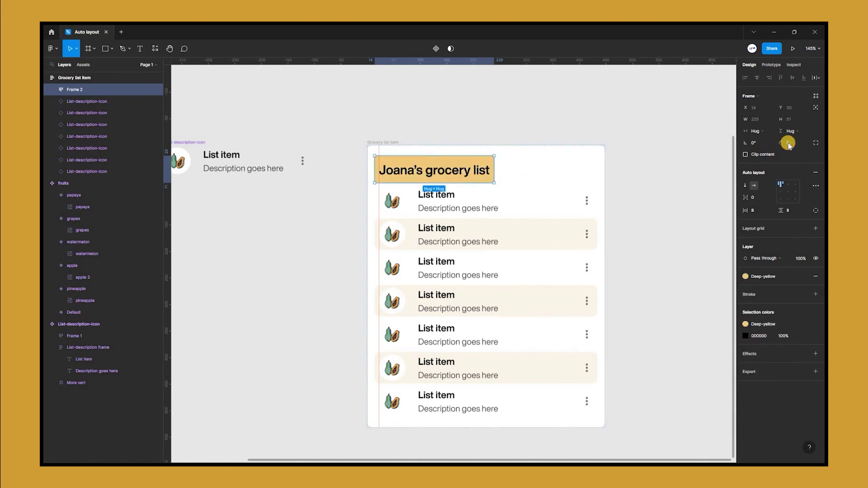
{"action": "key", "text": "Escape"}
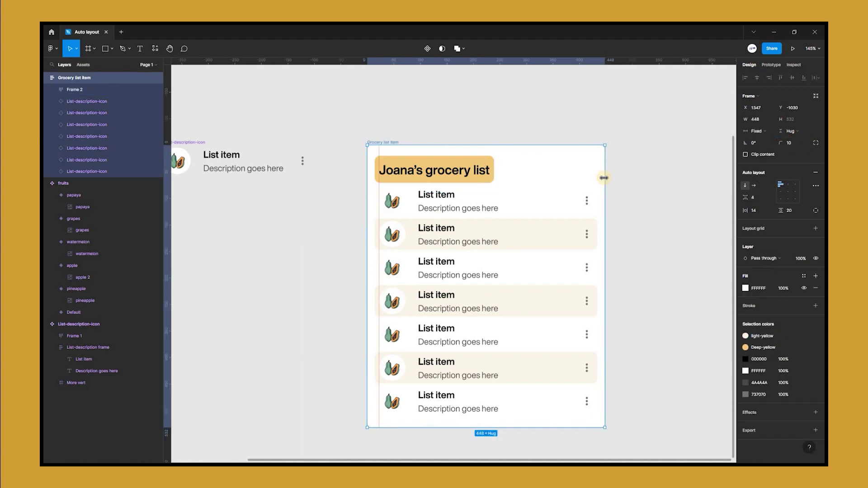
- Set the heading frame's width to Fill container and test it by resizing the Grocery list item frame, ending at 459 wide
{"action": "left_click", "coordinate": [470, 173]}
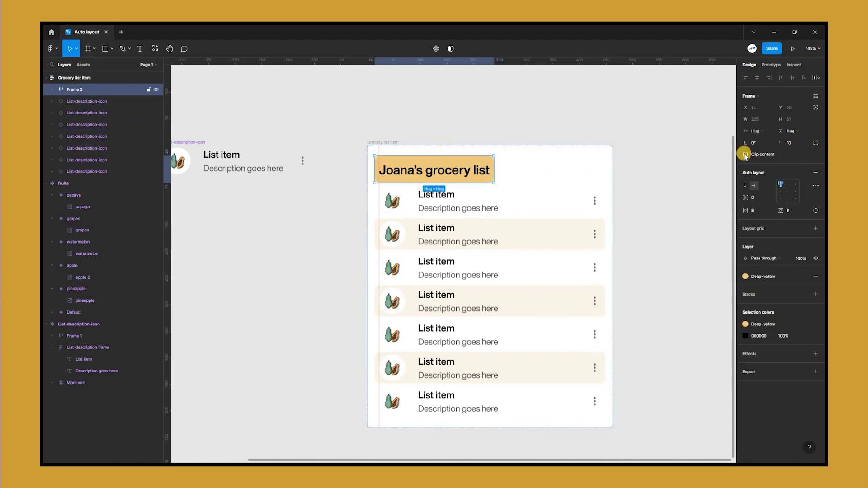
{"action": "left_click", "coordinate": [759, 131]}
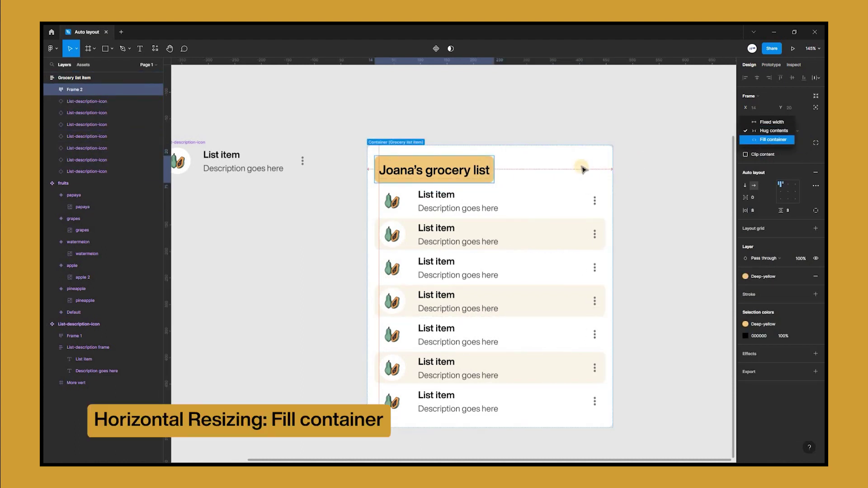
{"action": "left_click_drag", "start_coordinate": [612, 178], "coordinate": [612, 149]}
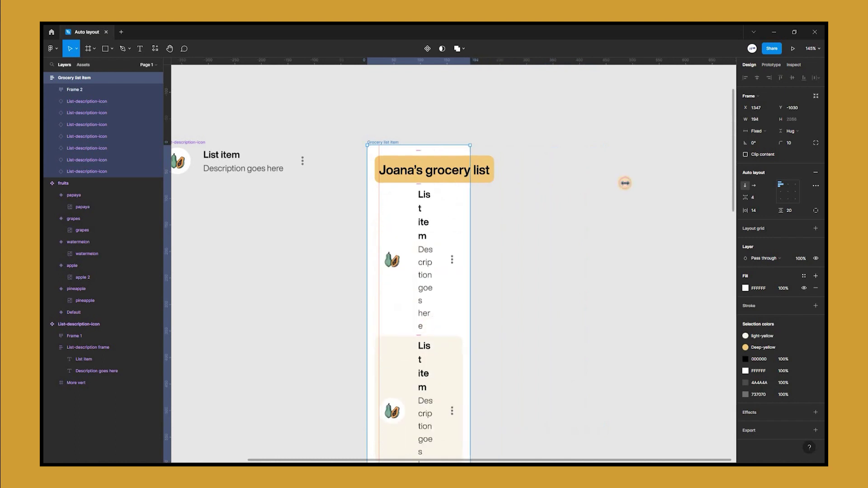
{"action": "key", "text": "Escape"}
{"action": "left_click", "coordinate": [465, 161]}
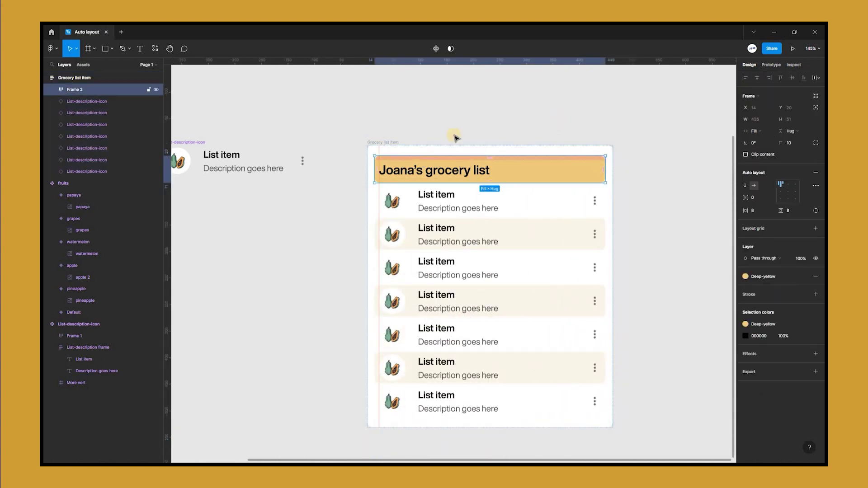
{"action": "left_click", "coordinate": [390, 141]}
{"action": "mouse_move", "coordinate": [614, 206]}
{"action": "left_mouse_down"}
{"action": "mouse_move", "coordinate": [494, 200]}
{"action": "mouse_move", "coordinate": [610, 203]}
{"action": "left_mouse_up"}
- Set the heading text's width to Fill container and narrow the Grocery list item frame slightly to test it
{"action": "left_click", "coordinate": [451, 174]}
{"action": "left_click", "coordinate": [452, 173]}
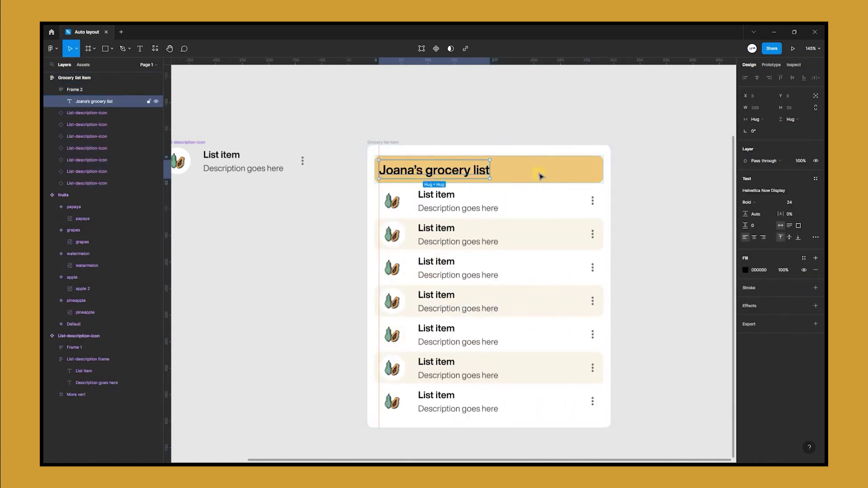
{"action": "left_click", "coordinate": [758, 127]}
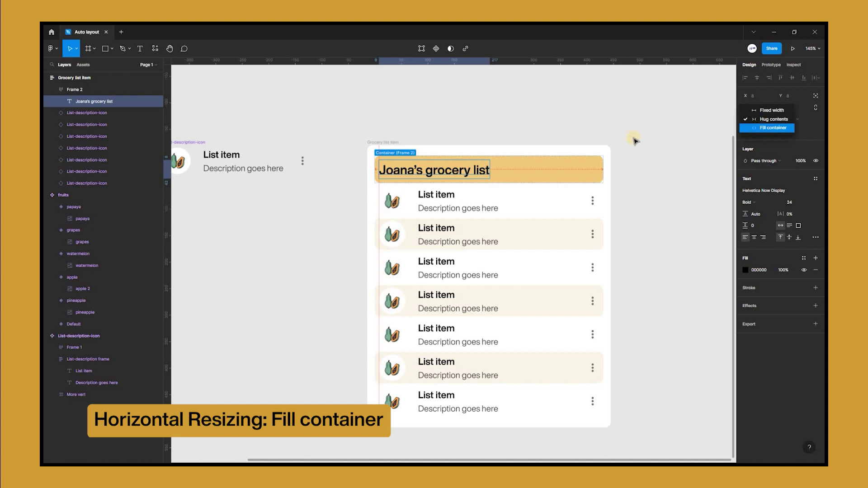
{"action": "left_click", "coordinate": [506, 162]}
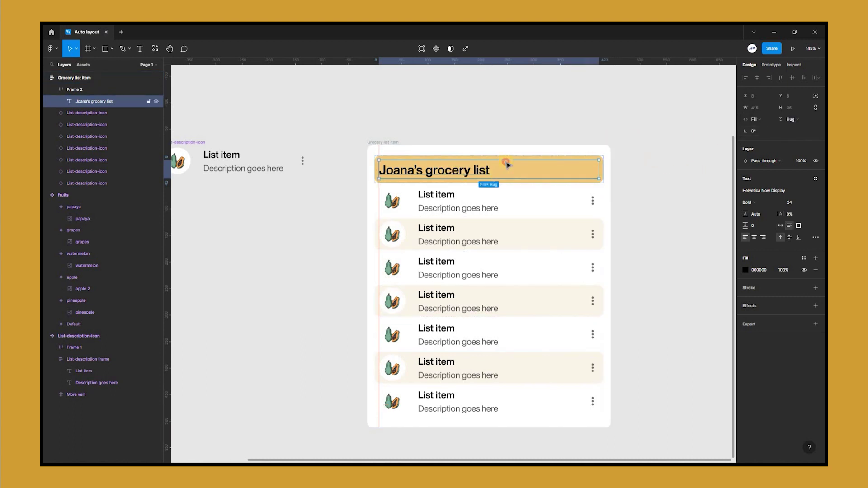
{"action": "left_click", "coordinate": [387, 143]}
{"action": "left_click", "coordinate": [609, 218]}
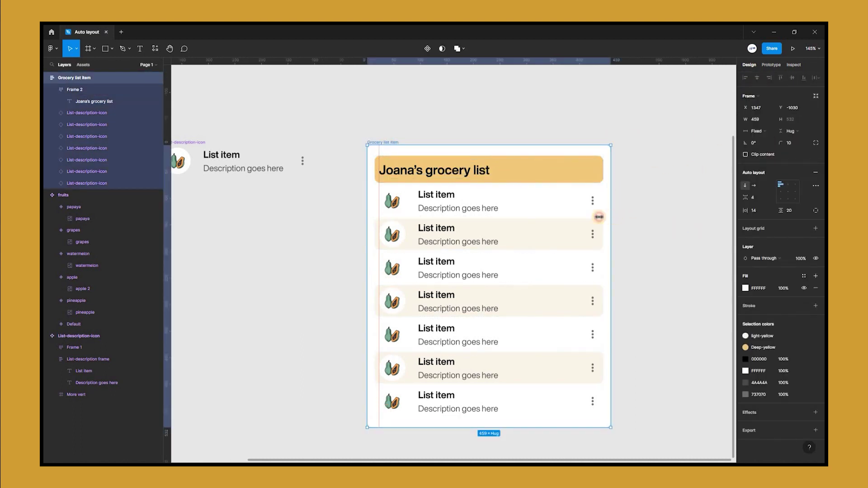
{"action": "mouse_move", "coordinate": [530, 216]}
{"action": "left_mouse_down"}
{"action": "mouse_move", "coordinate": [484, 213]}
{"action": "mouse_move", "coordinate": [523, 215]}
{"action": "left_mouse_up"}
- Set the vertical spacing between items in the Grocery list item frame to 10
{"action": "left_click", "coordinate": [525, 170]}
{"action": "left_click", "coordinate": [396, 144]}
{"action": "left_click_drag", "start_coordinate": [438, 250], "coordinate": [437, 252]}
{"action": "left_click", "coordinate": [753, 198]}
{"action": "type", "text": "10"}
{"action": "key", "text": "Return"}
{"action": "left_click", "coordinate": [642, 217]}
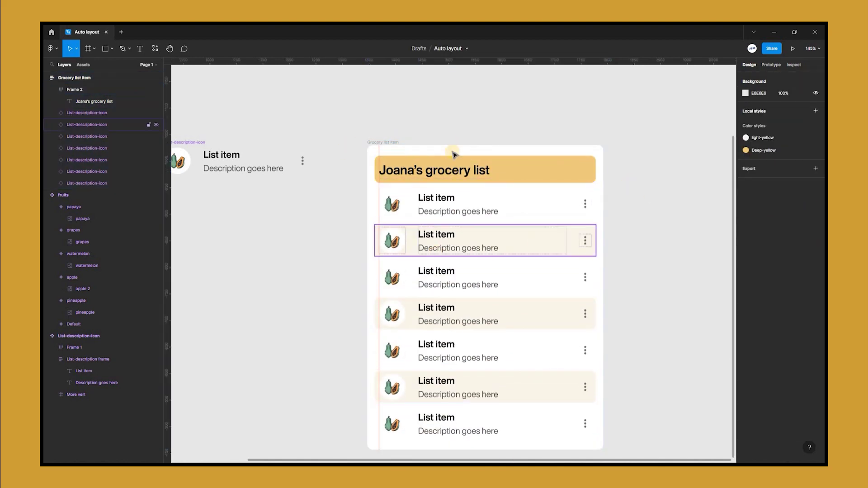
- Switch the fruit icons of the first three list rows to grapes, watermelon and pineapple
{"action": "scroll", "coordinate": [452, 221], "scroll_direction": "down", "scroll_amount": 2}
{"action": "left_click", "coordinate": [394, 170]}
{"action": "double_click", "coordinate": [395, 171]}
{"action": "left_click", "coordinate": [795, 172]}
{"action": "left_click", "coordinate": [793, 163]}
{"action": "double_click", "coordinate": [394, 204]}
{"action": "left_click", "coordinate": [795, 172]}
{"action": "left_click", "coordinate": [794, 155]}
{"action": "double_click", "coordinate": [394, 239]}
{"action": "left_click", "coordinate": [795, 171]}
{"action": "left_click", "coordinate": [795, 137]}
- Switch the fruit icon of the fourth row to banana, the sixth to apple and the seventh to pineapple
{"action": "double_click", "coordinate": [395, 274]}
{"action": "left_click", "coordinate": [795, 172]}
{"action": "left_click", "coordinate": [796, 128]}
{"action": "double_click", "coordinate": [395, 344]}
{"action": "left_click", "coordinate": [795, 145]}
{"action": "double_click", "coordinate": [395, 379]}
{"action": "left_click", "coordinate": [795, 171]}
{"action": "left_click", "coordinate": [795, 137]}
{"action": "left_click", "coordinate": [617, 291]}
- Change the first list row's fruit icon to banana
{"action": "scroll", "coordinate": [460, 271], "scroll_direction": "down", "scroll_amount": 2}
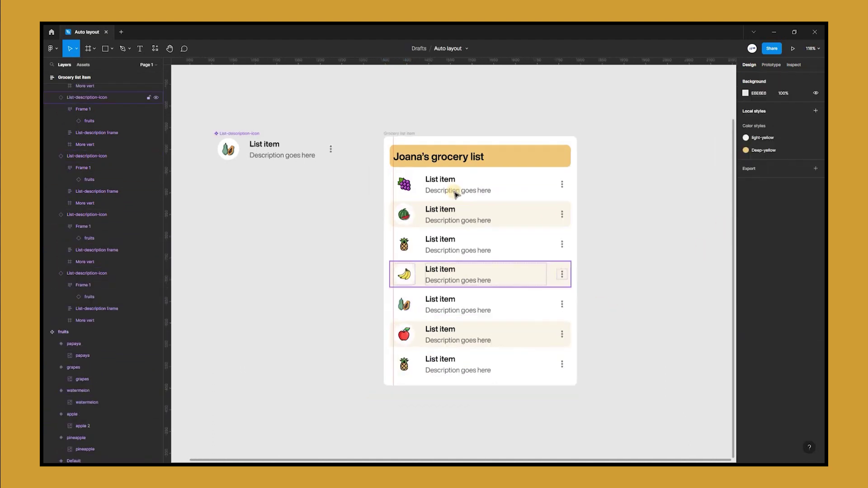
{"action": "double_click", "coordinate": [404, 184]}
{"action": "left_click", "coordinate": [796, 172]}
{"action": "left_click", "coordinate": [796, 137]}
- Set the first row's title to "Buy a bunch of bananas at the mall" and widen the list frame to fit it on one line
{"action": "double_click", "coordinate": [441, 179]}
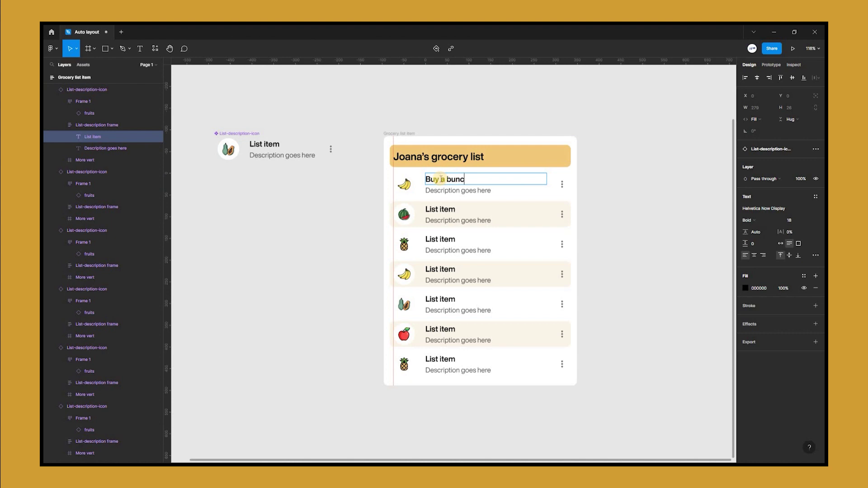
{"action": "type", "text": "the mall"}
{"action": "left_click", "coordinate": [401, 134]}
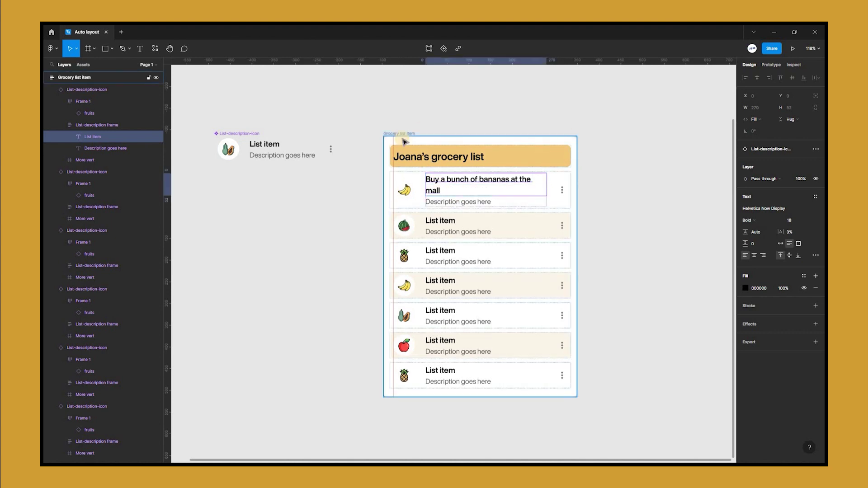
{"action": "left_click_drag", "start_coordinate": [576, 181], "coordinate": [586, 181]}
- Set the first row's description to "Do not forget to pick ripped bananas and avoid rotten ones"
{"action": "double_click", "coordinate": [470, 190]}
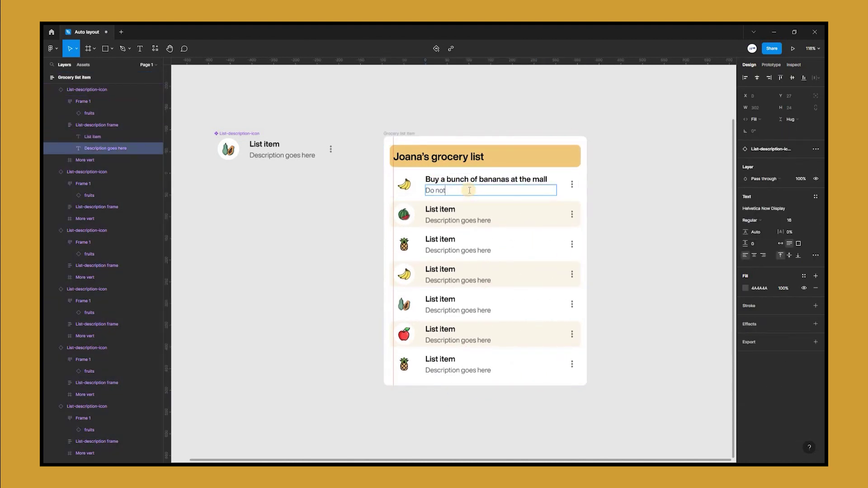
{"action": "type", "text": "Do not forget to pick ripped bananas and avoid rotten ones"}
{"action": "left_click", "coordinate": [589, 205]}
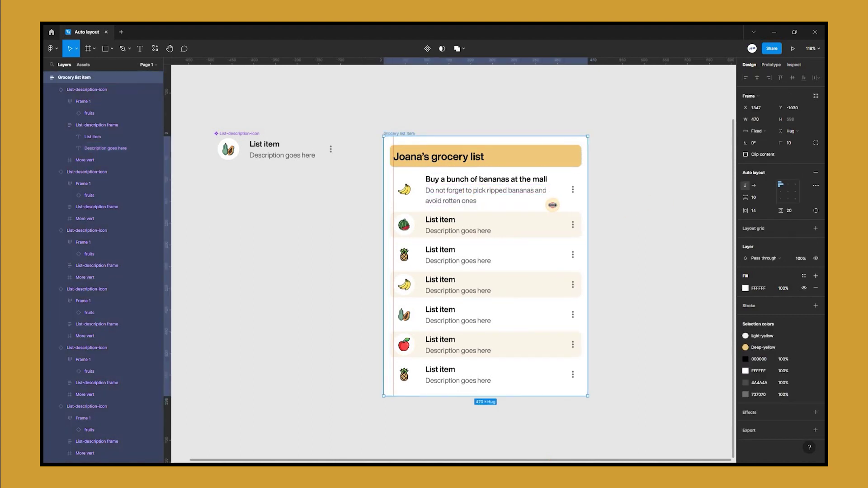